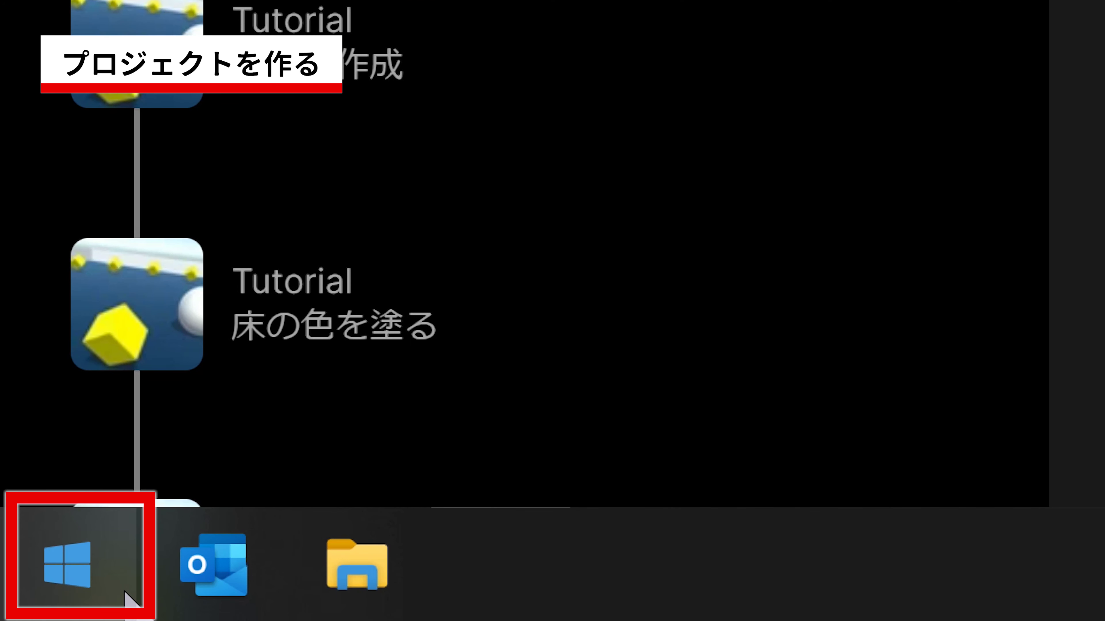
- Open the Windows Start menu to launch Unity Hub
click(118, 591)
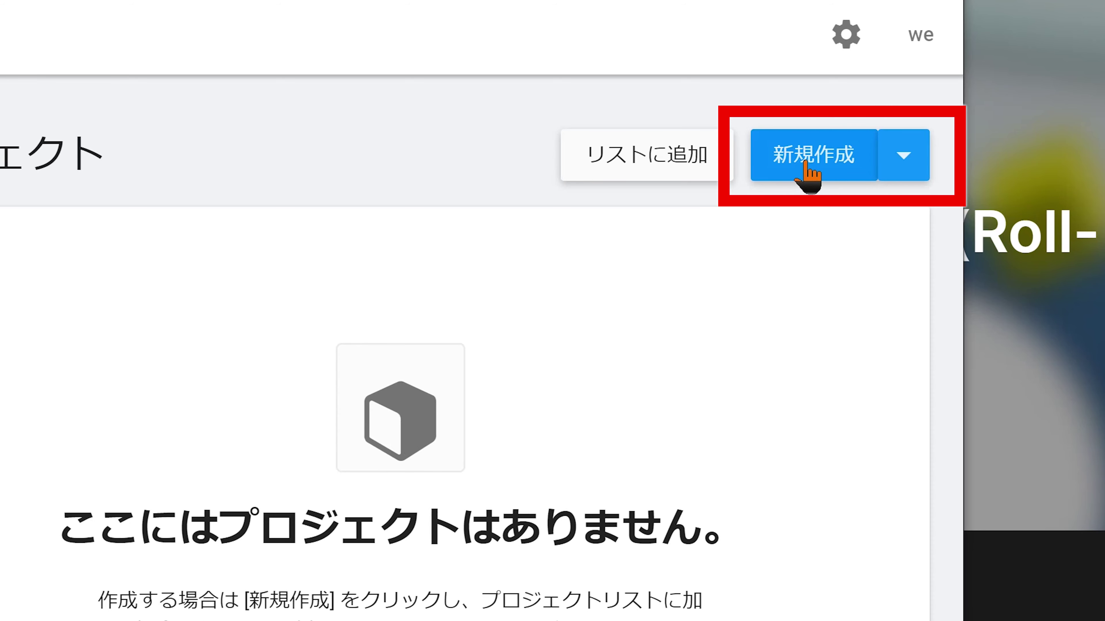
- Create a new 3D project named 'BallGame' from Unity Hub
click(805, 163)
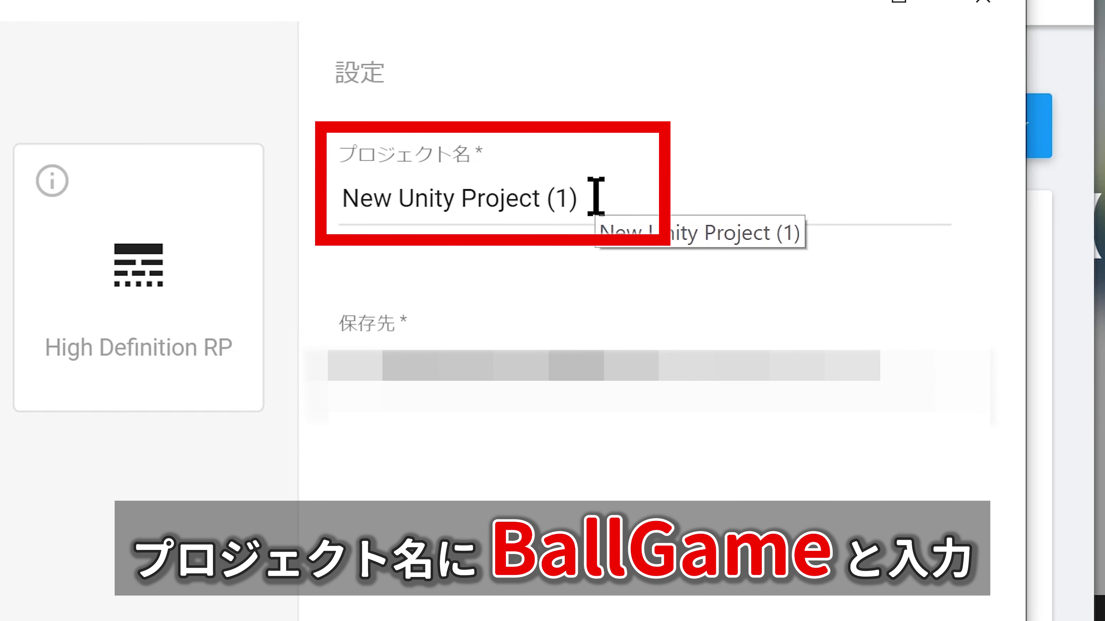
click(596, 197)
key(BackSpace)
key(BackSpace)
key(BackSpace)
key(BackSpace)
key(BackSpace)
key(BackSpace)
key(BackSpace)
text(BallGame)
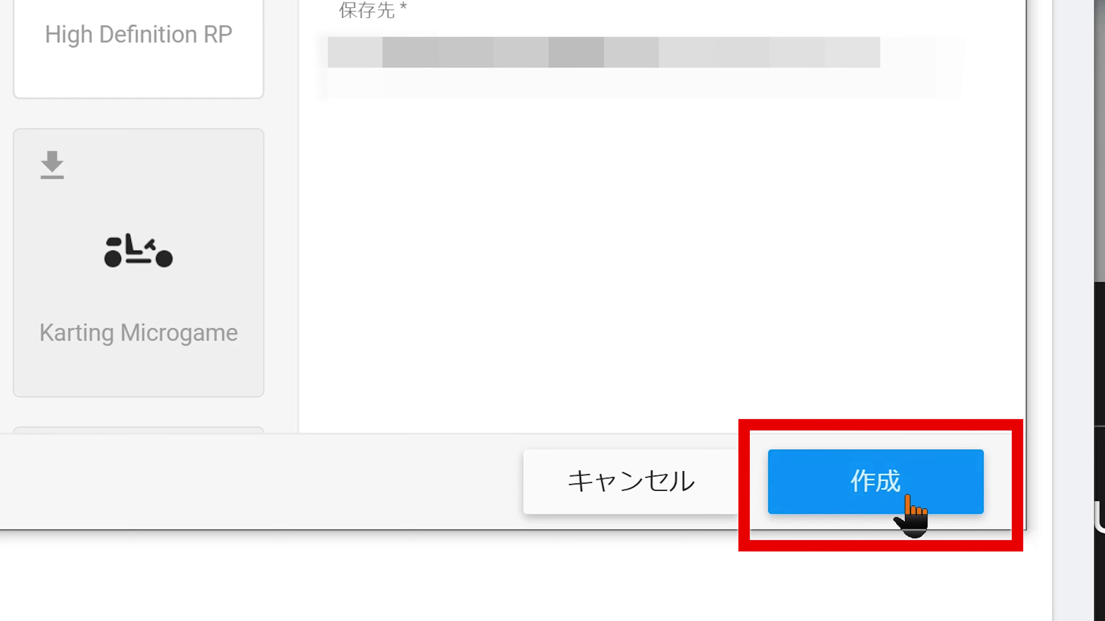
click(926, 490)
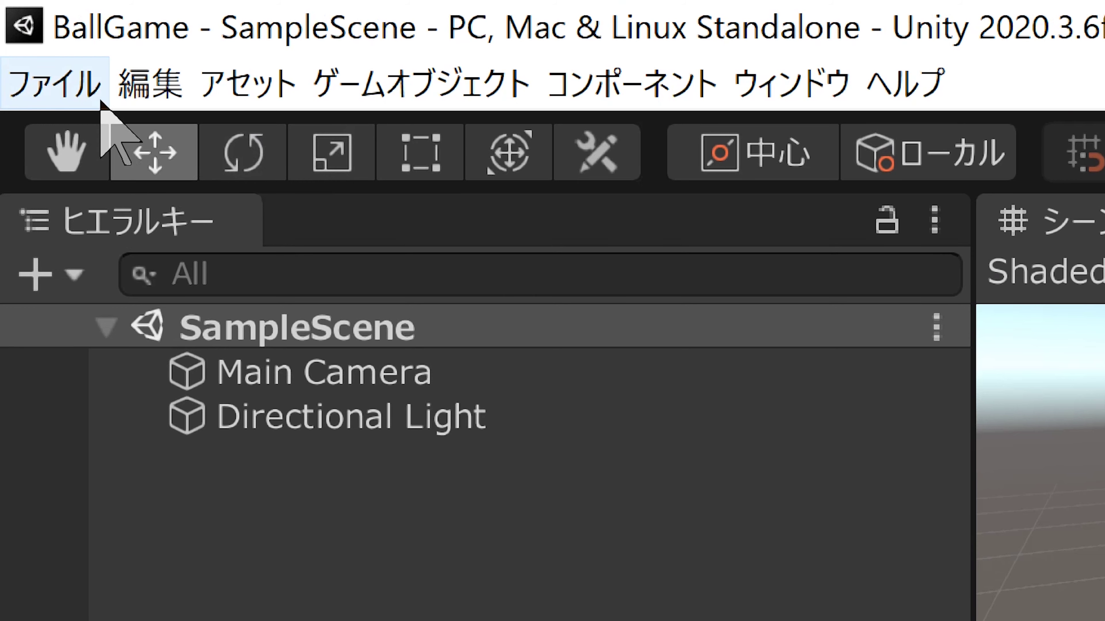
- Choose 新しいプロジェクト... from the ファイル menu to start a new project
click(99, 102)
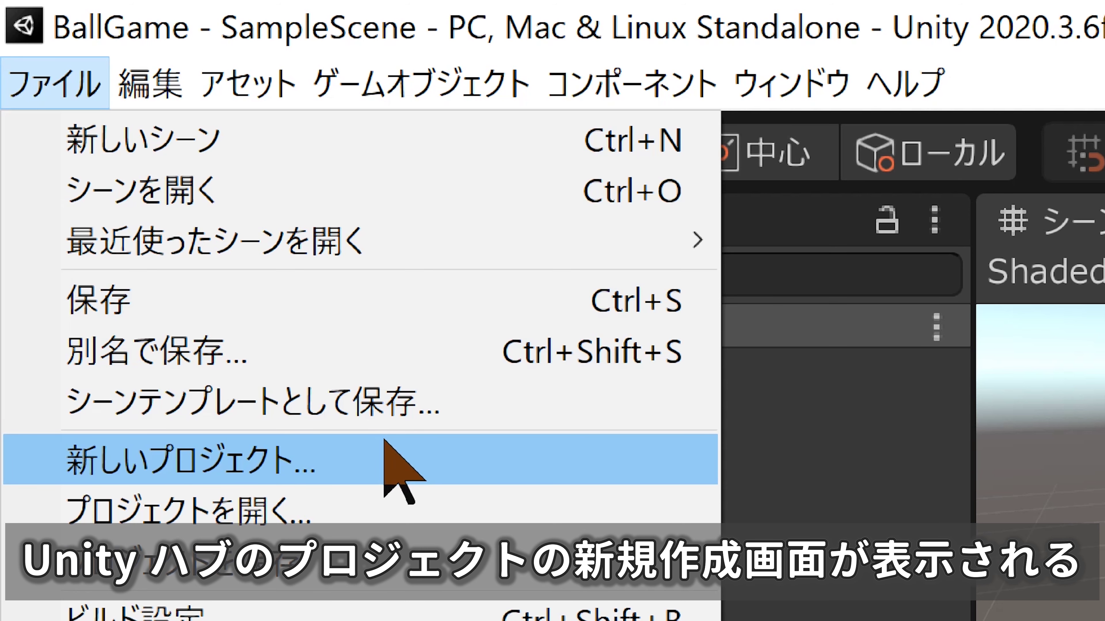
click(385, 441)
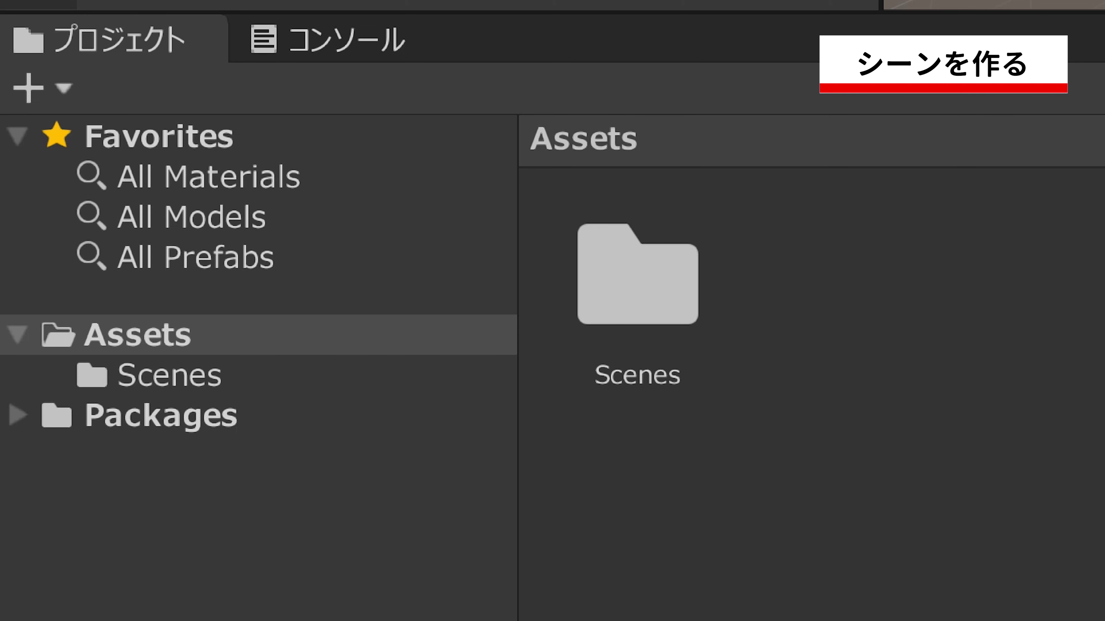
- Open SampleScene in the Scenes folder and rename it to 'Stage1'
click(325, 377)
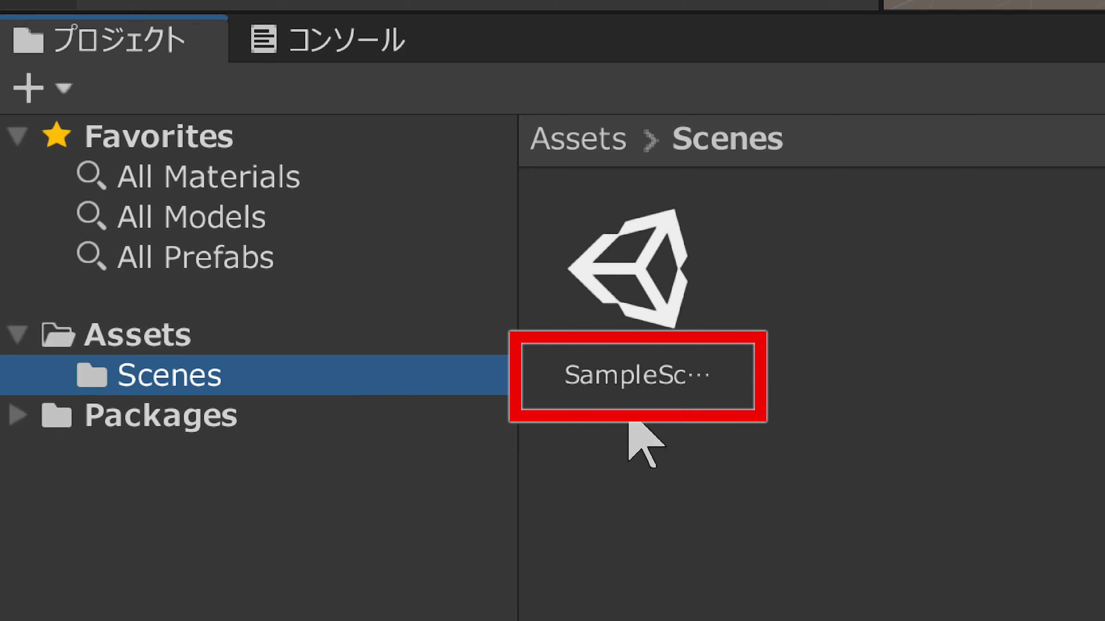
double_click(649, 379)
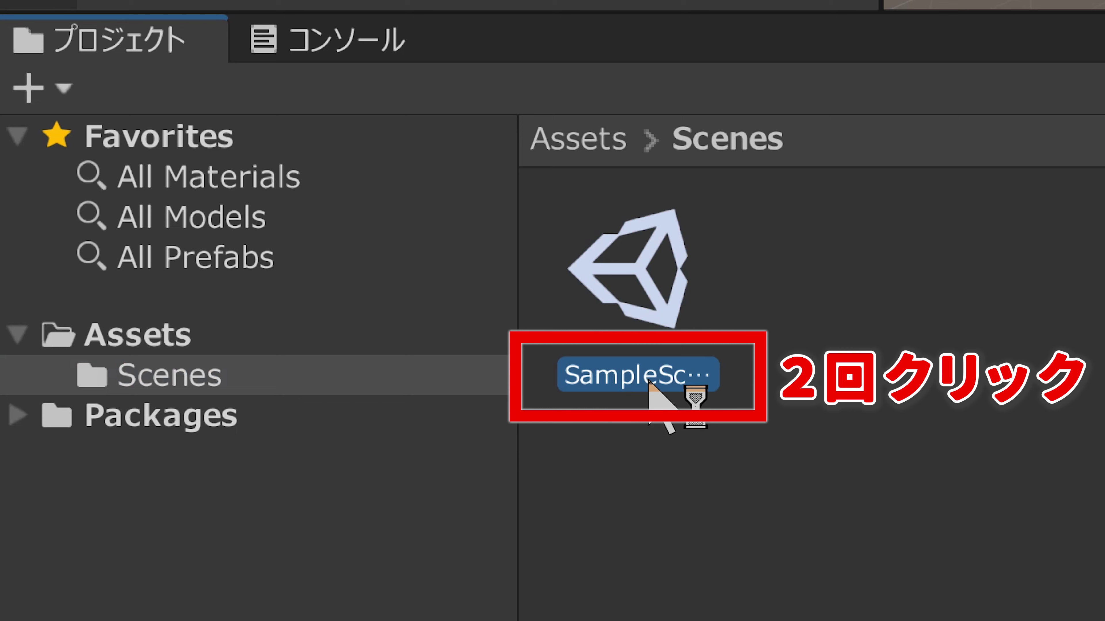
click(648, 378)
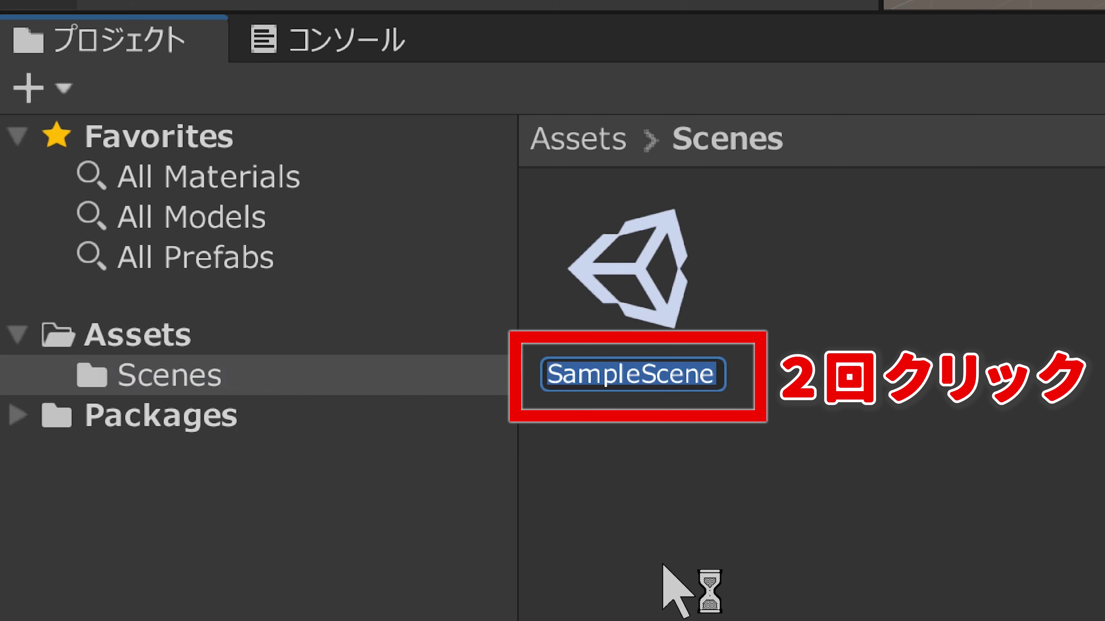
key(BackSpace)
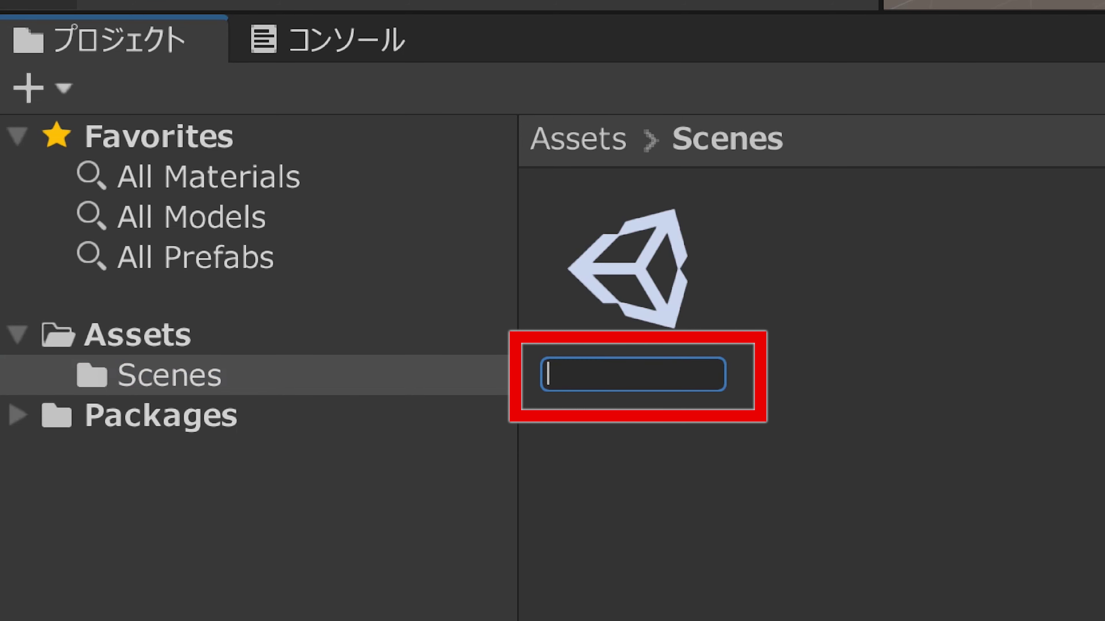
text(St)
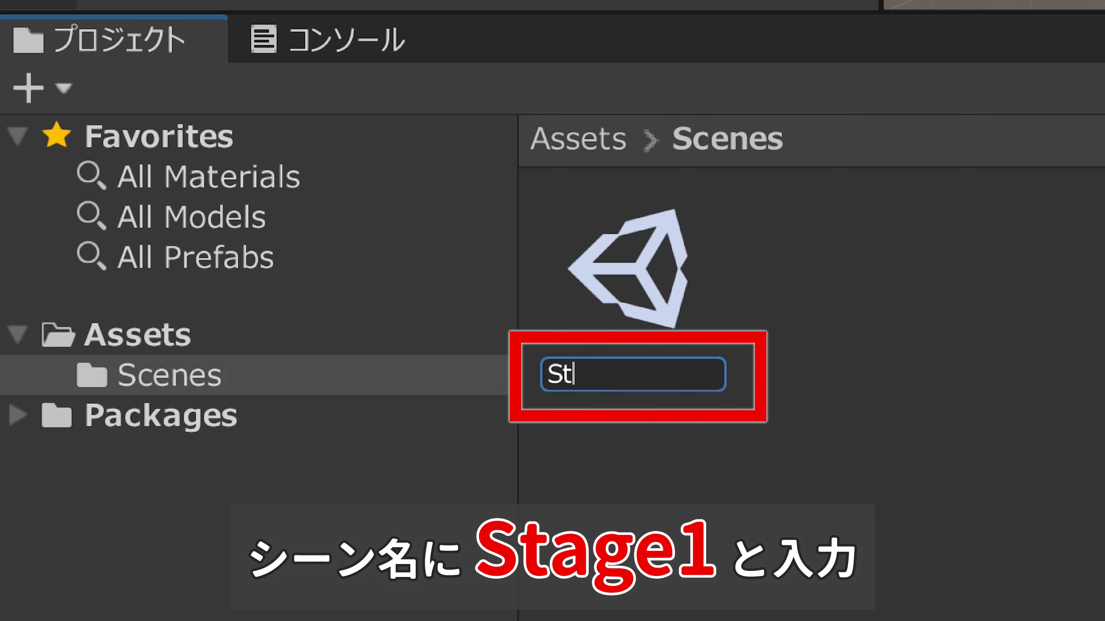
text(age1)
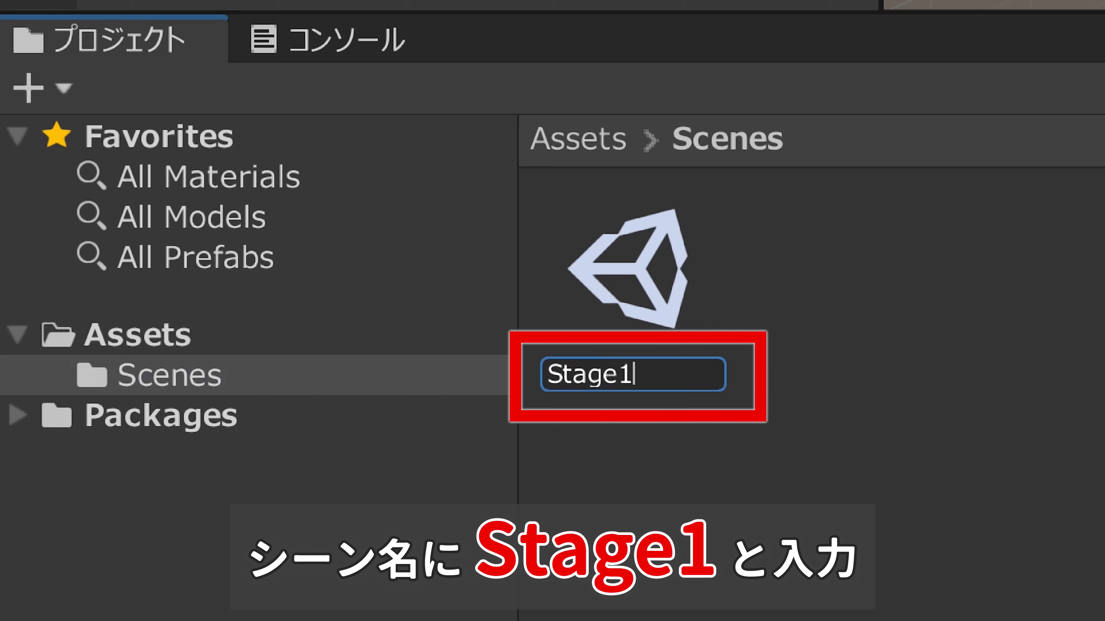
key(Return)
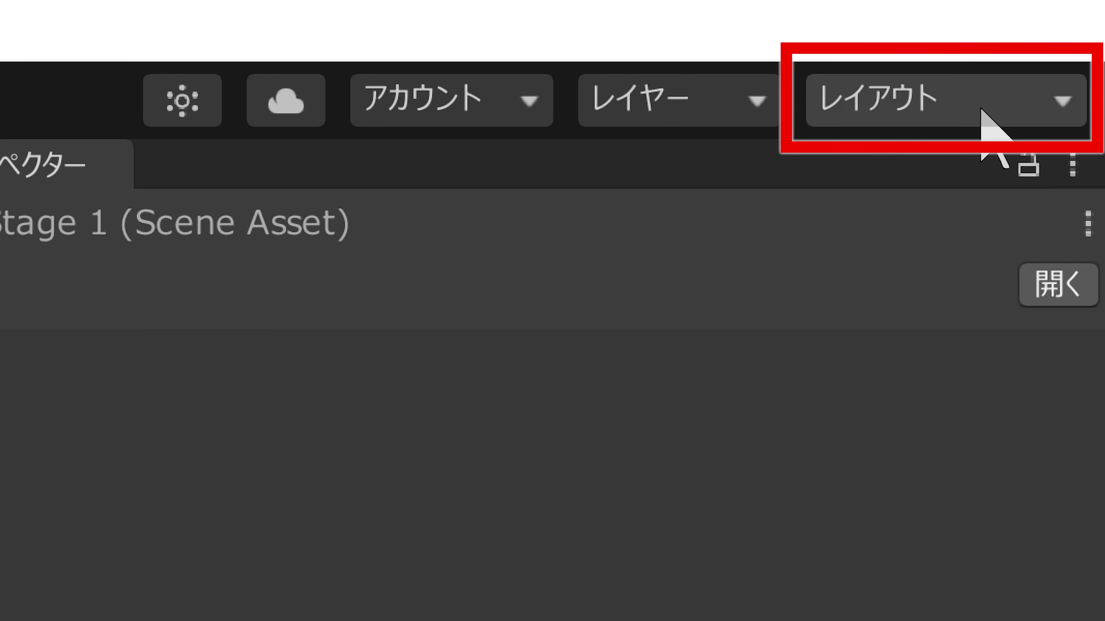
- Switch the editor layout to the 高い (Tall) preset
click(980, 108)
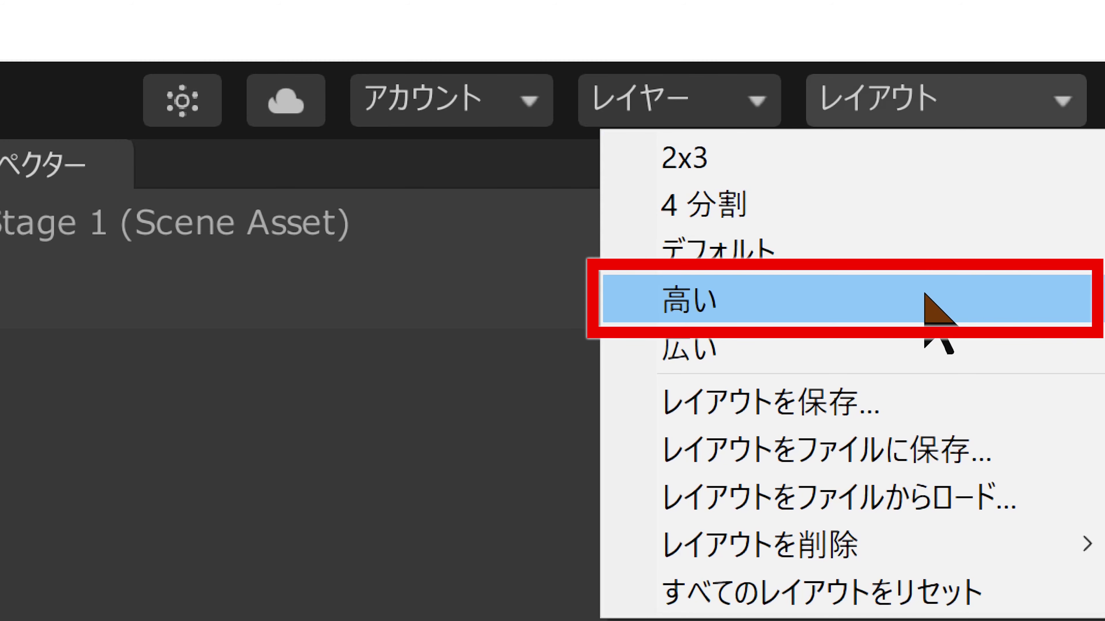
click(925, 296)
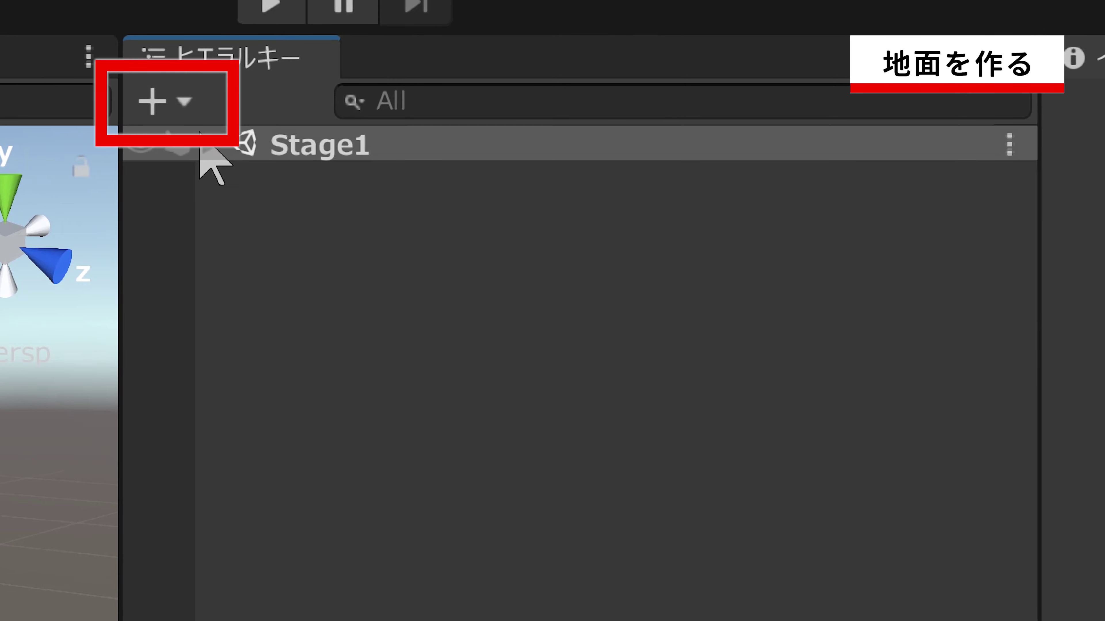
- Add a 3D Plane object to the Stage1 scene
click(185, 111)
mouse_move(362, 261)
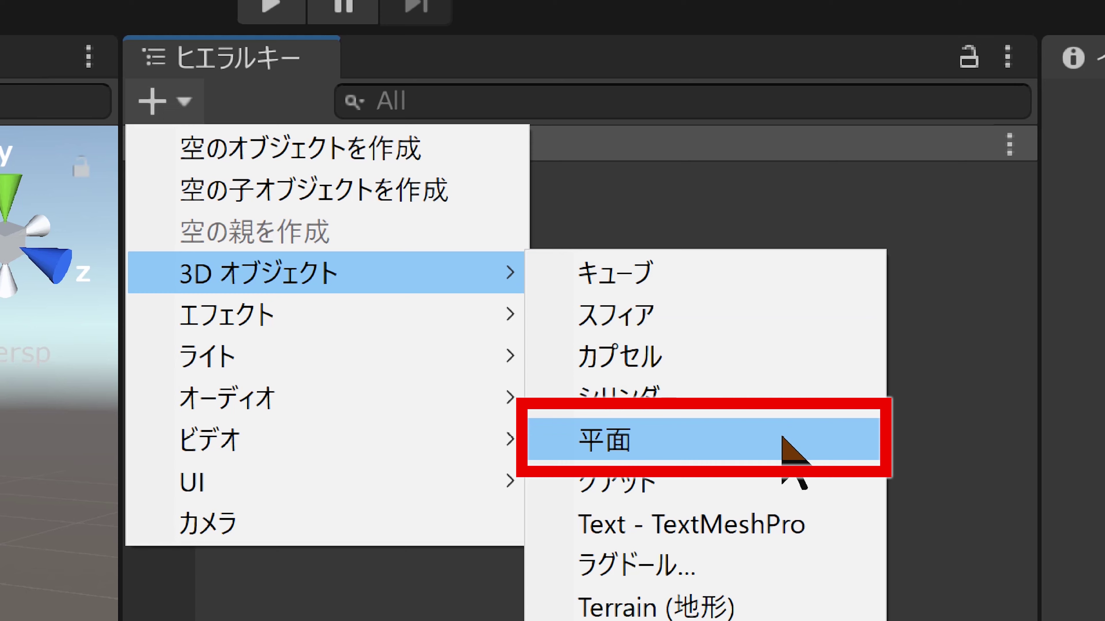
click(782, 437)
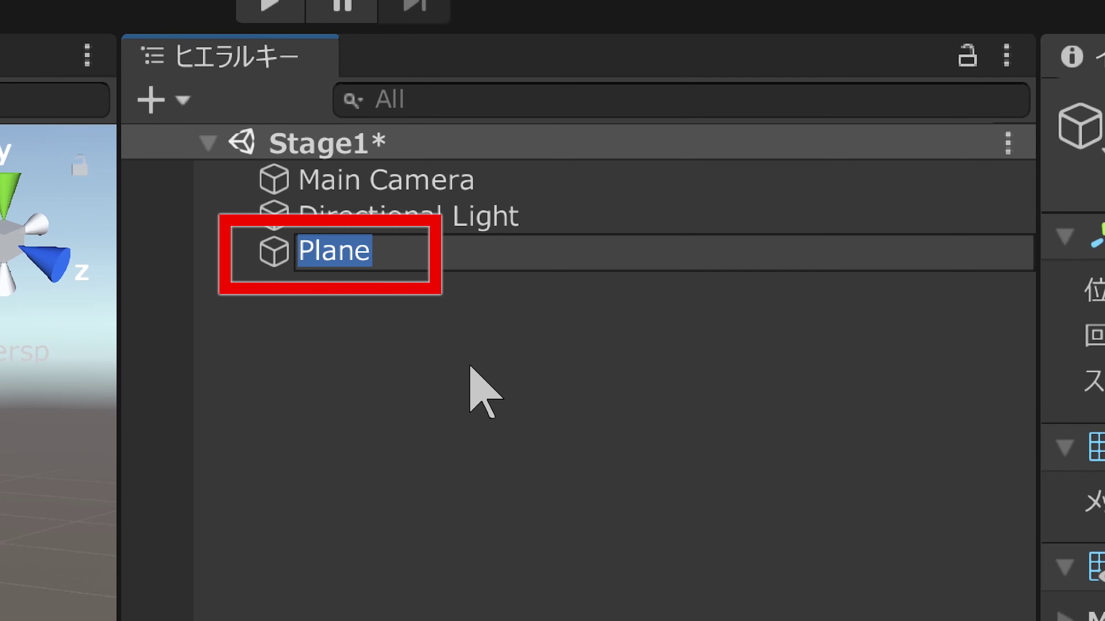
key(Return)
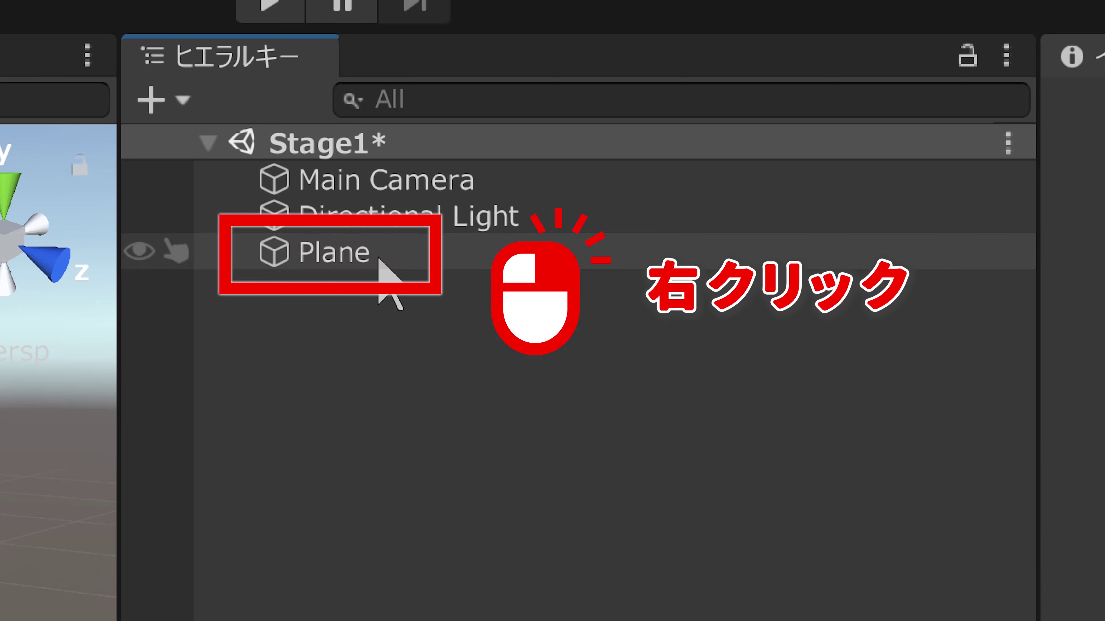
- Rename the Plane to 'Ground' in the Hierarchy
right_click(378, 257)
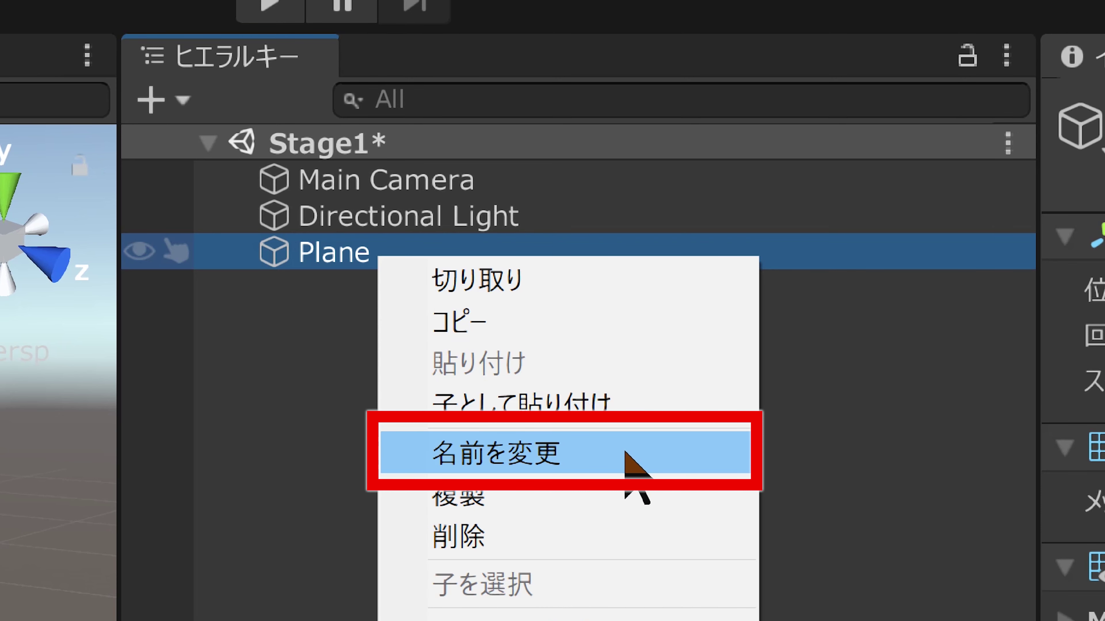
click(625, 452)
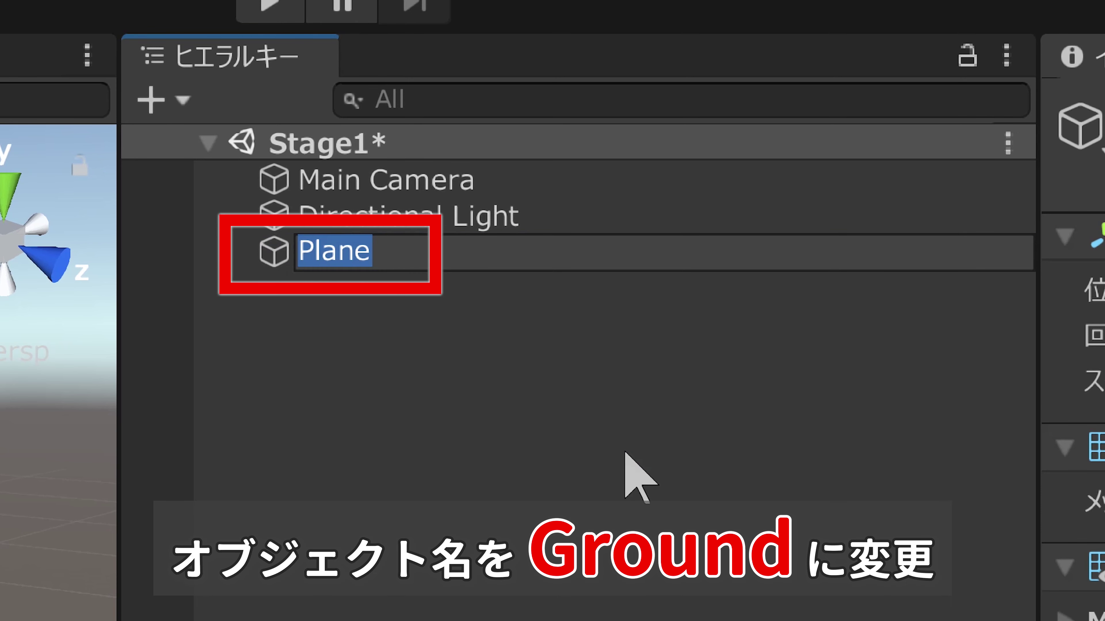
text(Ground)
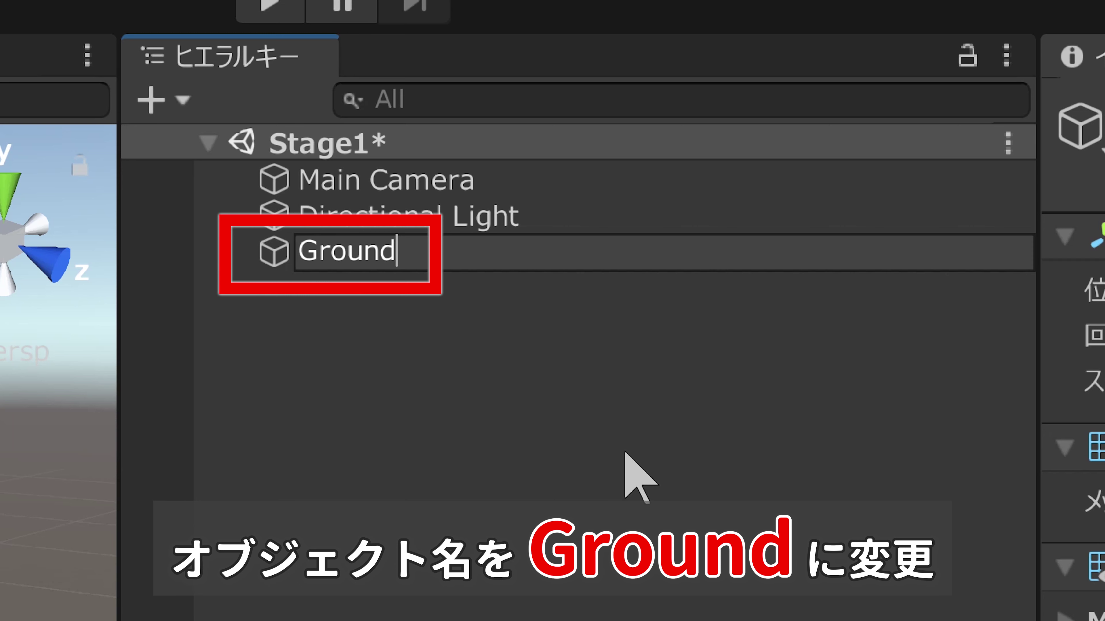
key(Return)
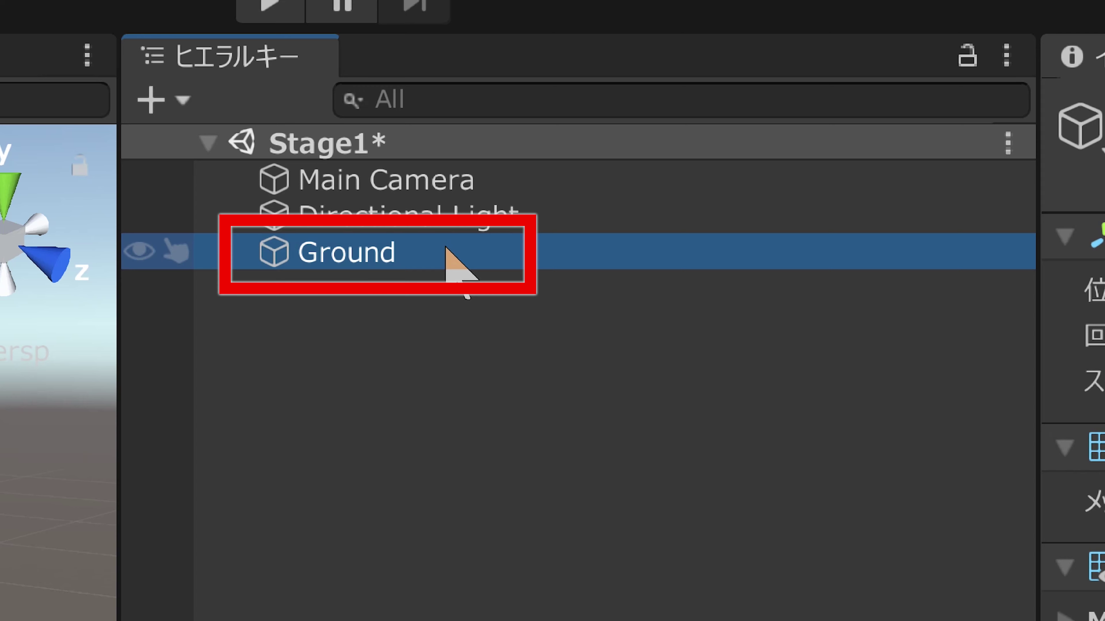
right_click(446, 248)
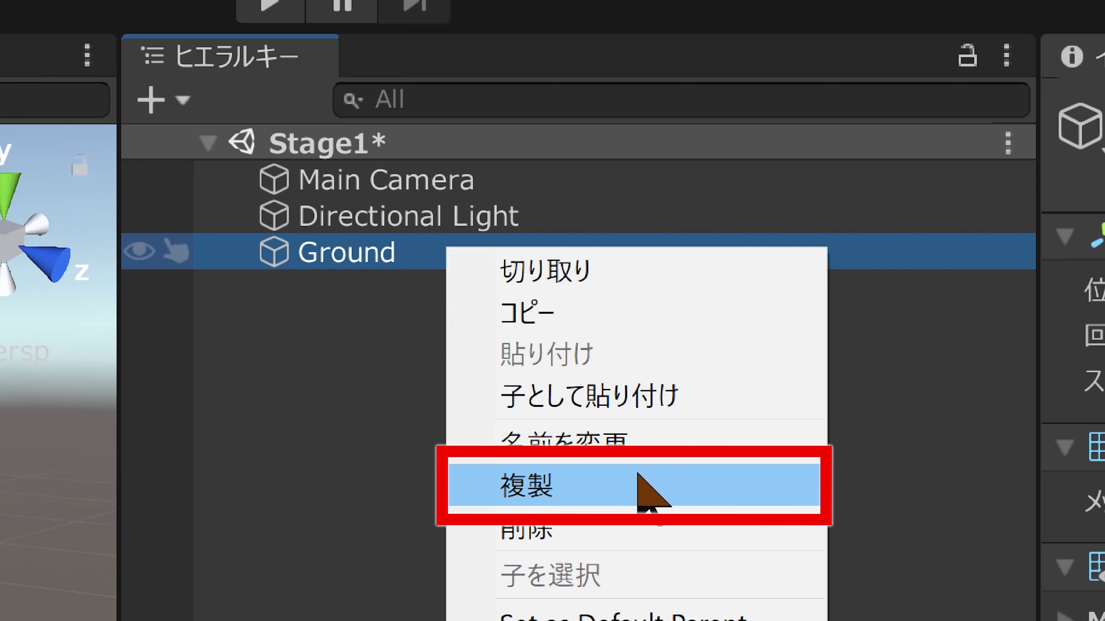
- Duplicate Ground and drag the copy, Ground (1), along Z beside the original
click(637, 474)
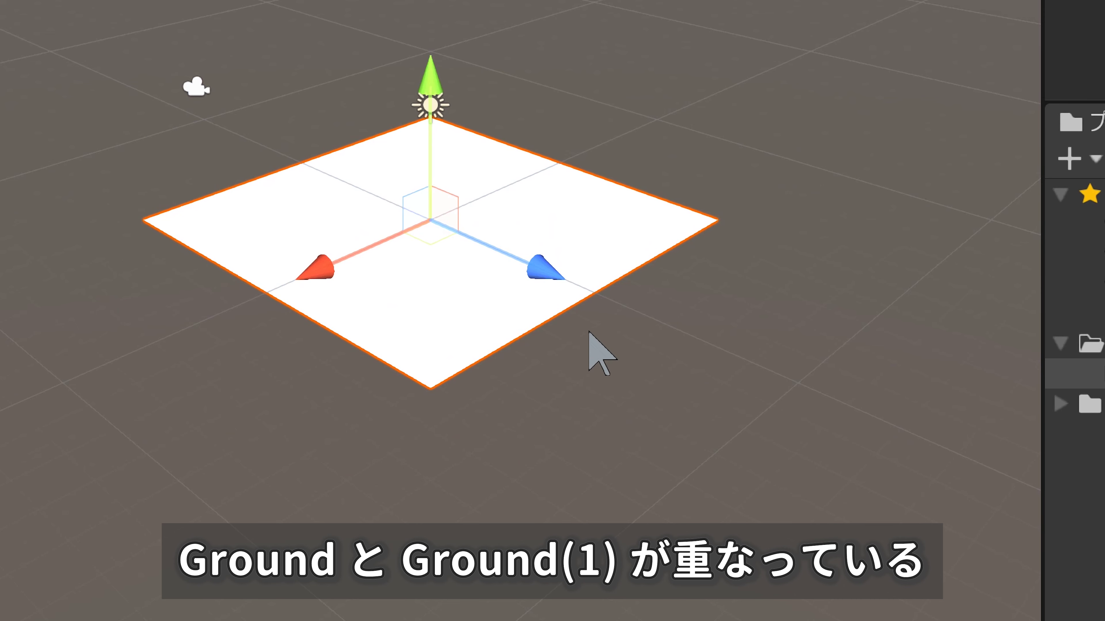
mouse_move(546, 276)
mouse_down()
mouse_move(697, 384)
mouse_move(1013, 525)
mouse_up()
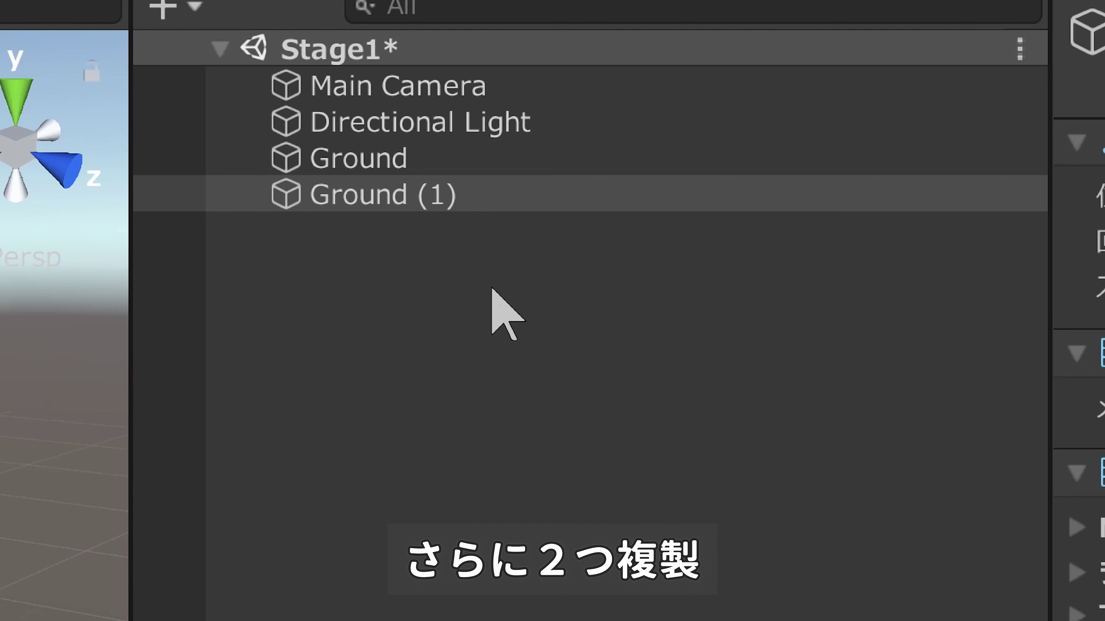
- Duplicate Ground twice into Ground (2) and Ground (3), sliding Ground (3) left along X
right_click(442, 165)
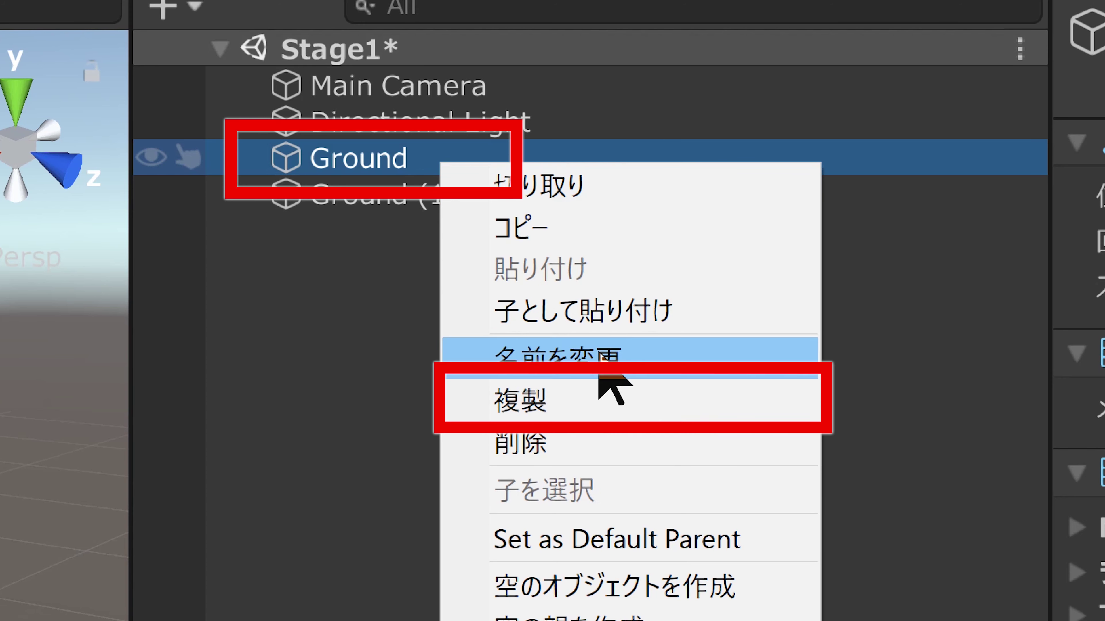
click(606, 416)
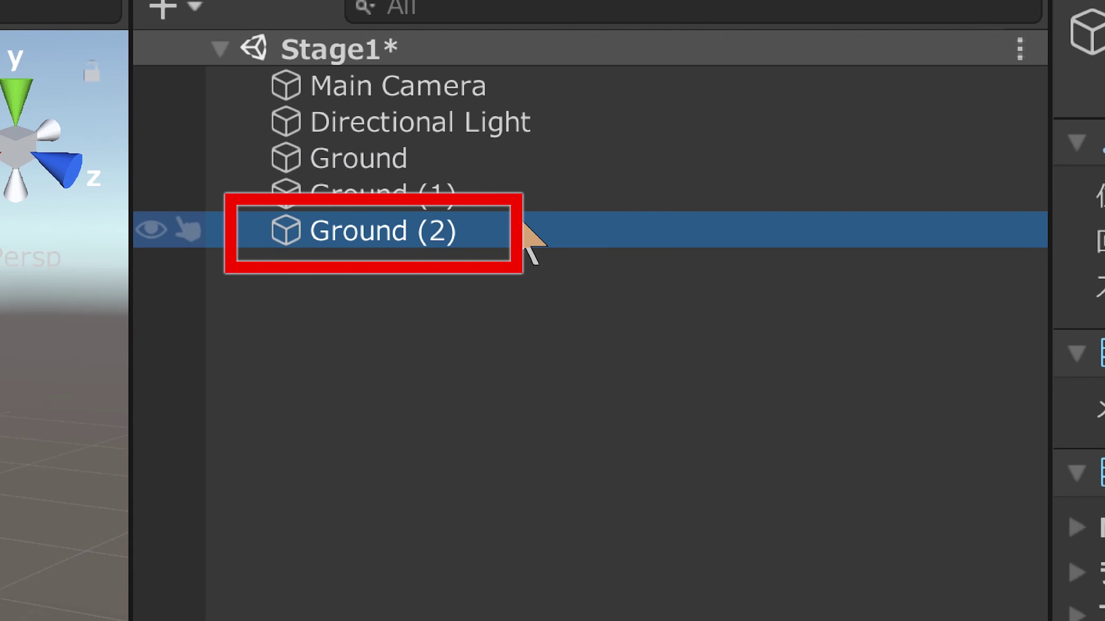
right_click(523, 172)
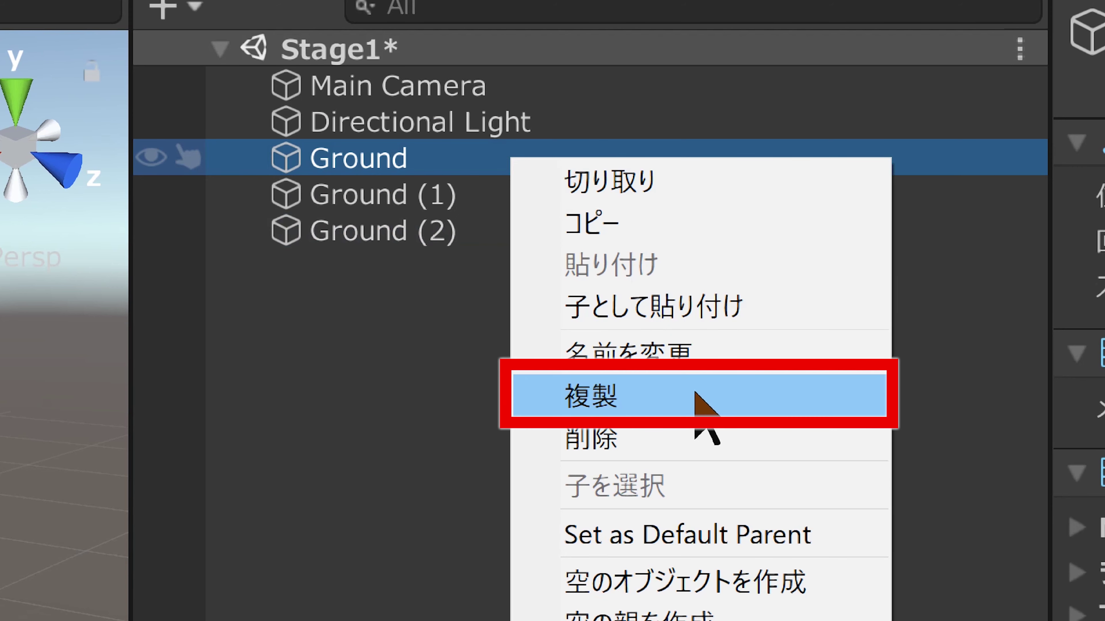
click(696, 395)
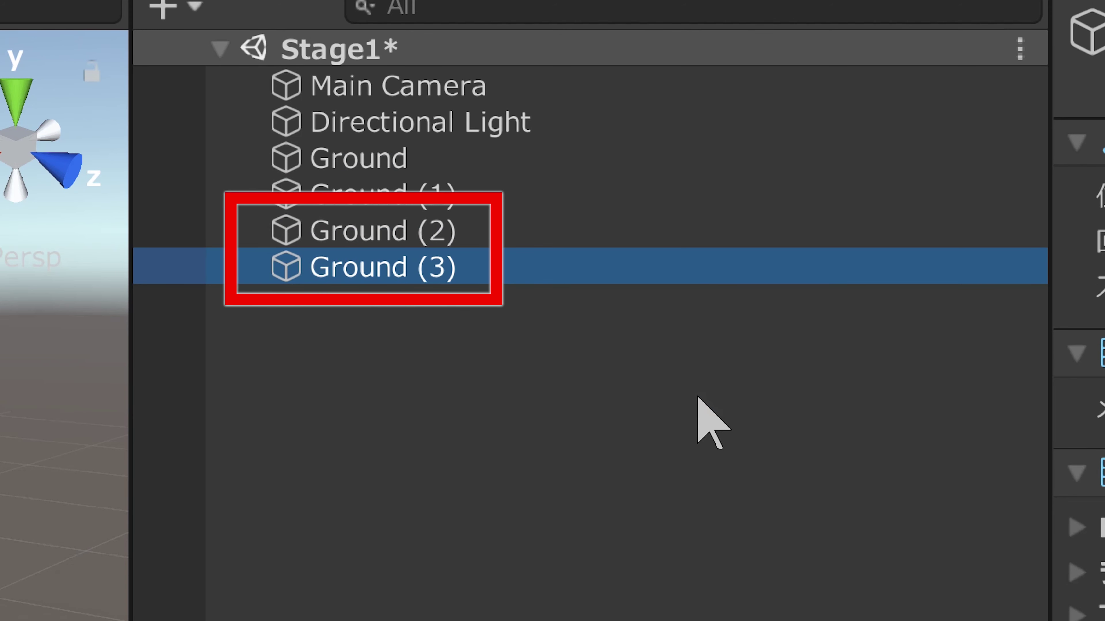
click(531, 234)
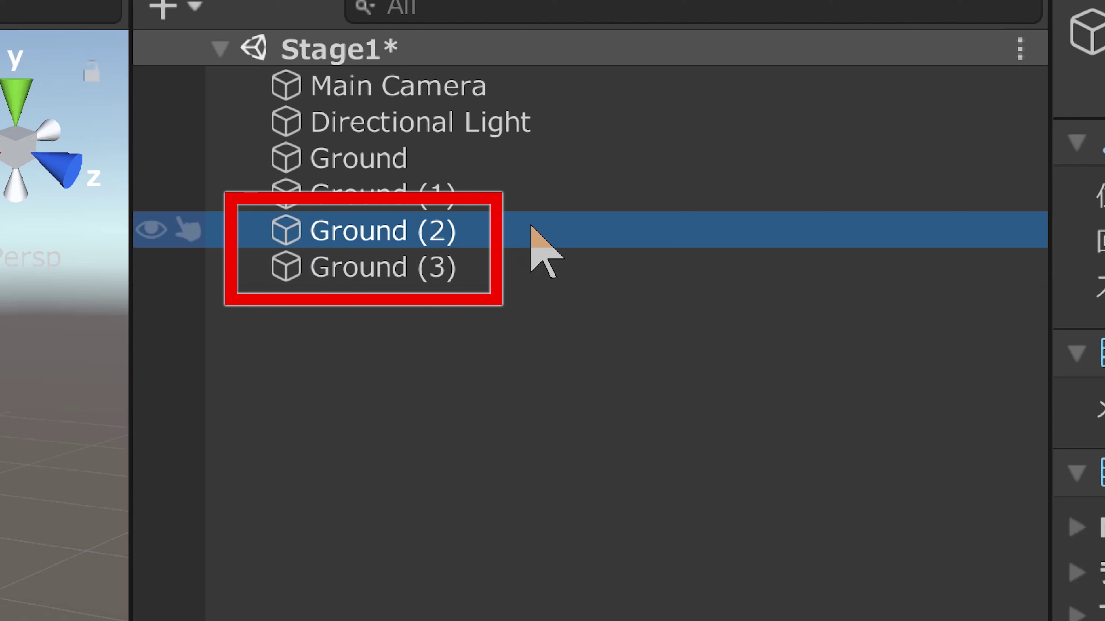
click(528, 261)
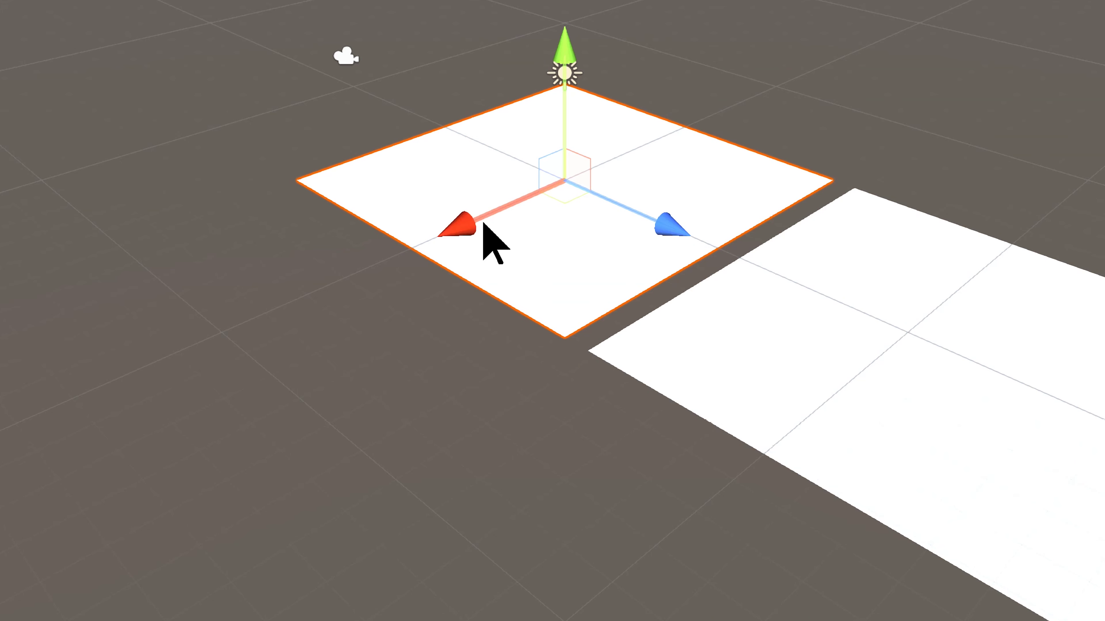
mouse_move(481, 235)
mouse_down()
mouse_move(367, 278)
mouse_move(96, 485)
mouse_up()
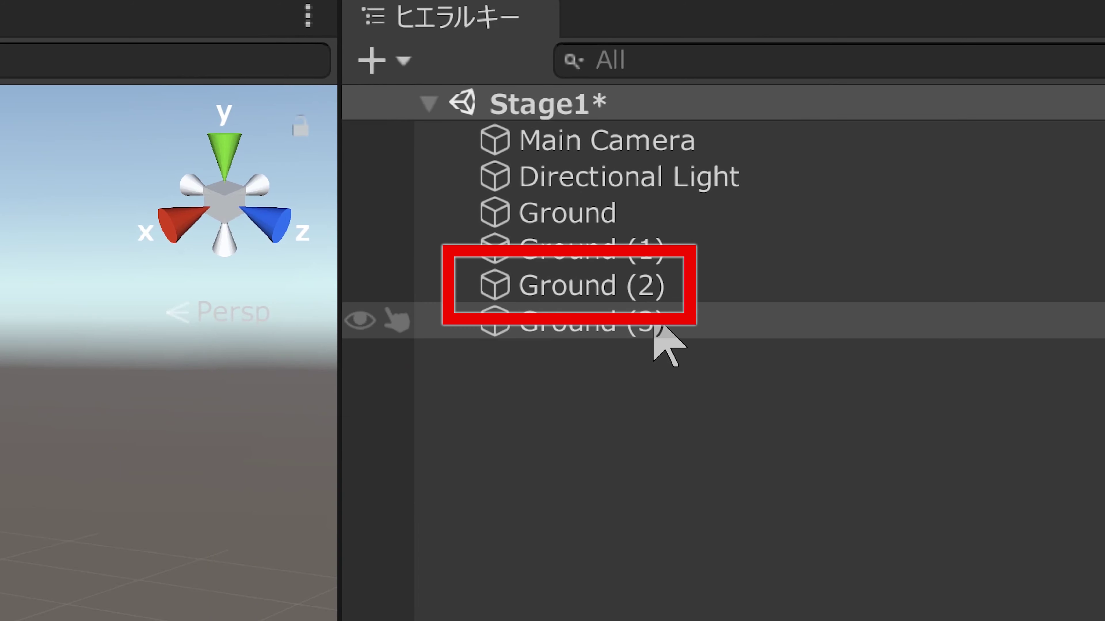
- Drag Ground (2) along Z and then X to form the fourth floor tile
click(654, 294)
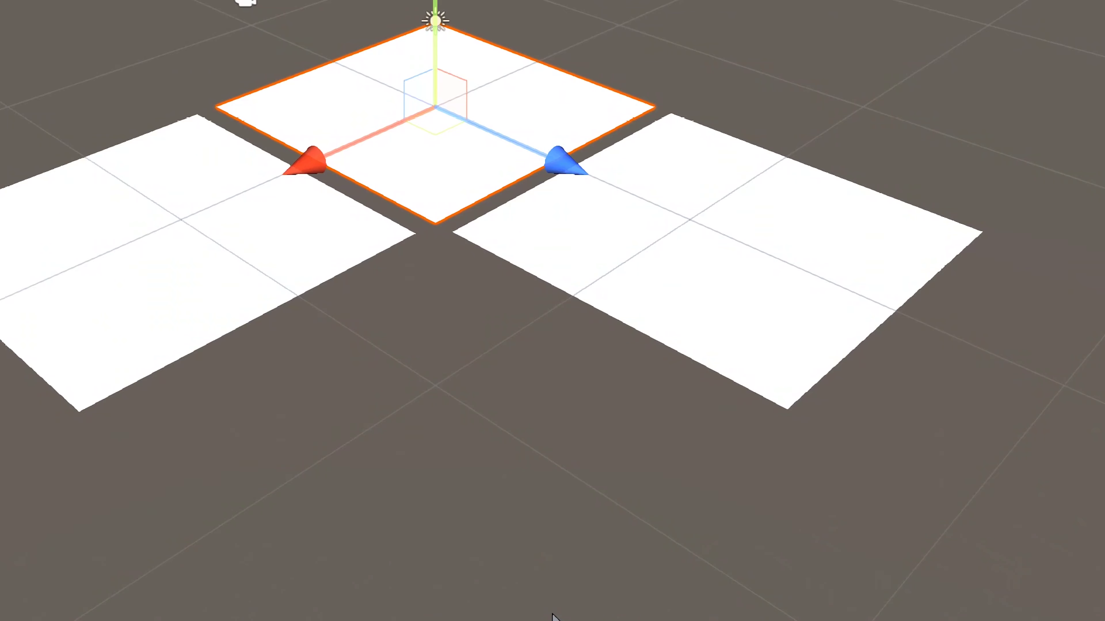
drag(569, 137, 863, 346)
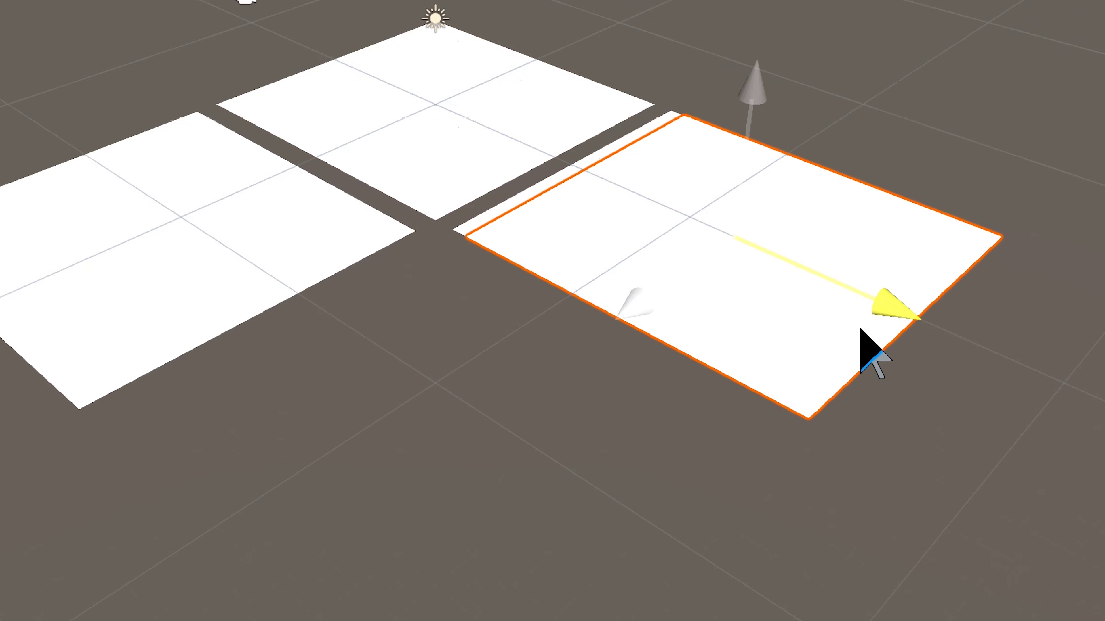
mouse_move(634, 310)
mouse_down()
mouse_move(574, 383)
mouse_move(313, 555)
mouse_up()
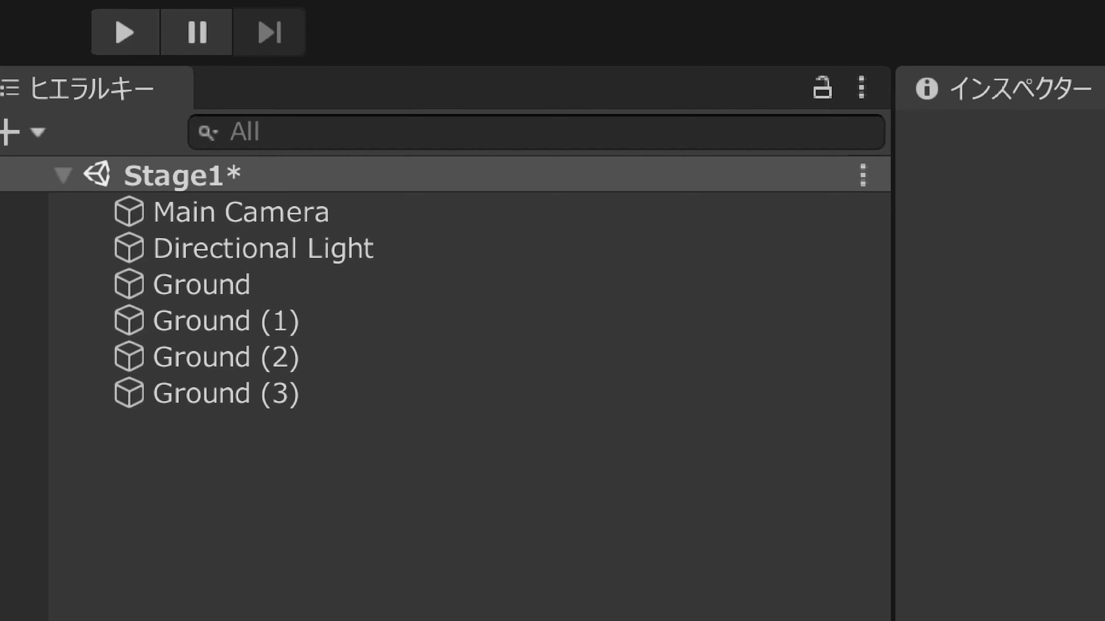
- Set Ground's position to X -5 and Z -5
click(295, 289)
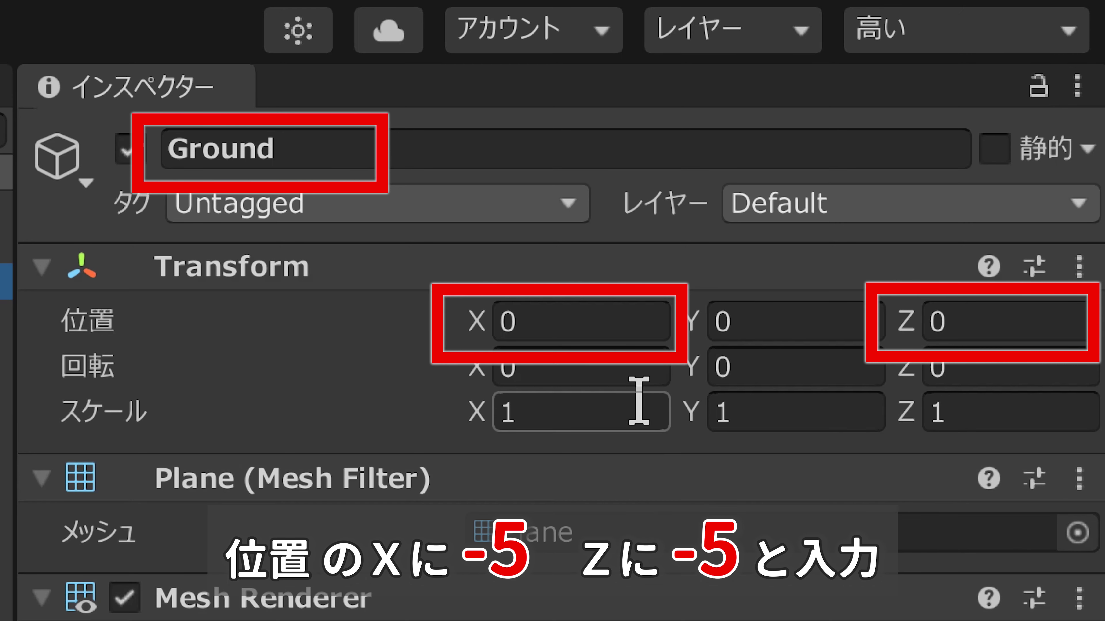
click(598, 322)
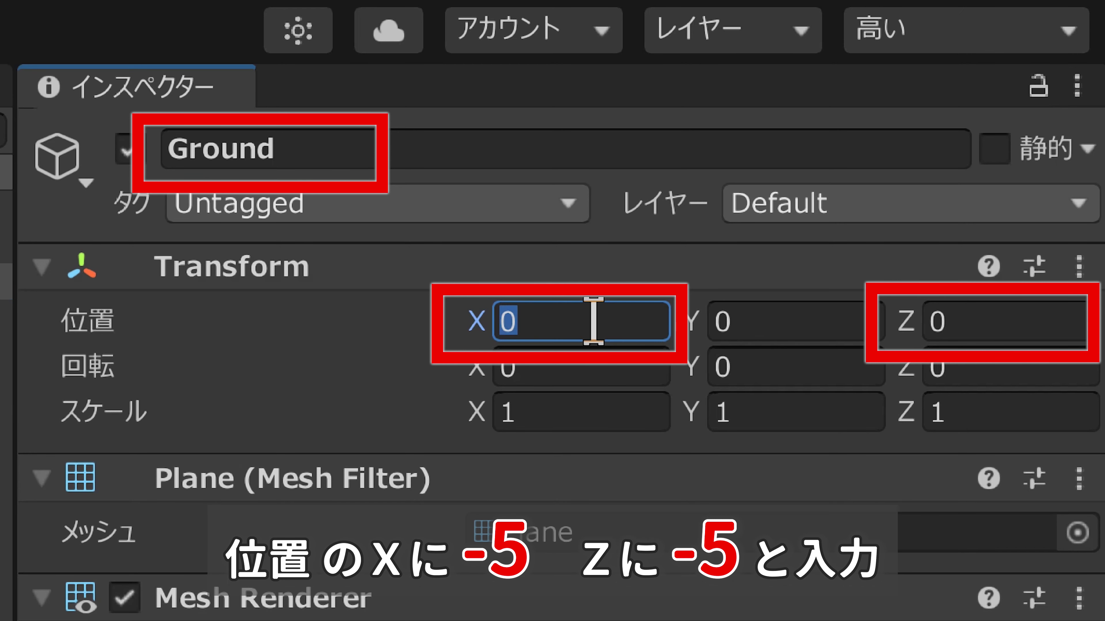
text(-5)
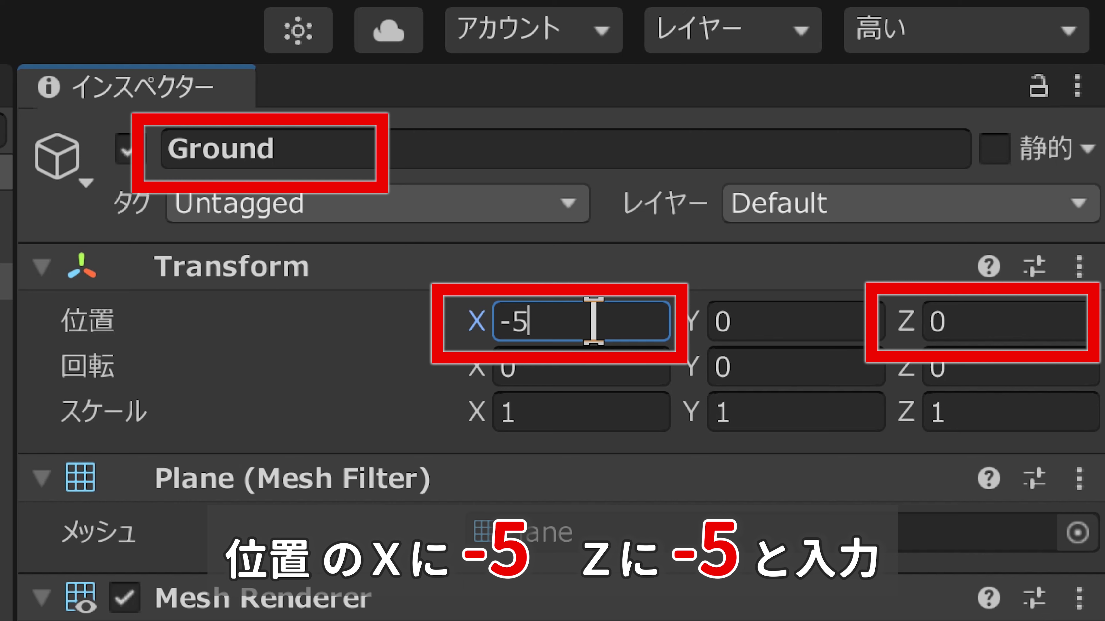
click(996, 333)
click(996, 338)
text(-5)
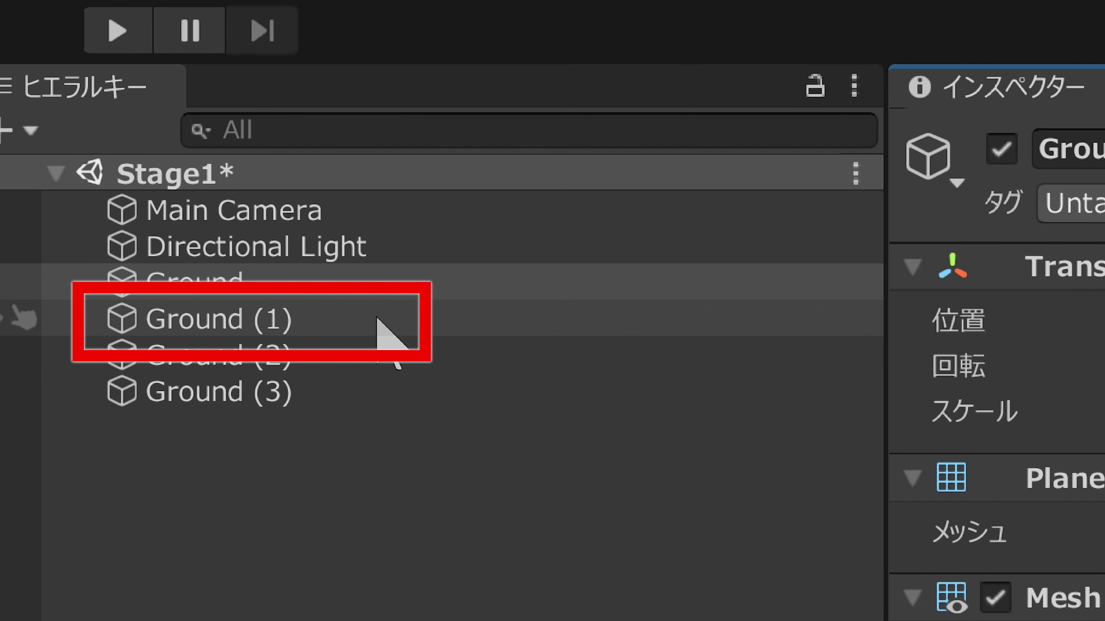
- Set Ground (1)'s position to X -5 and Z 5
click(382, 331)
text(-5)
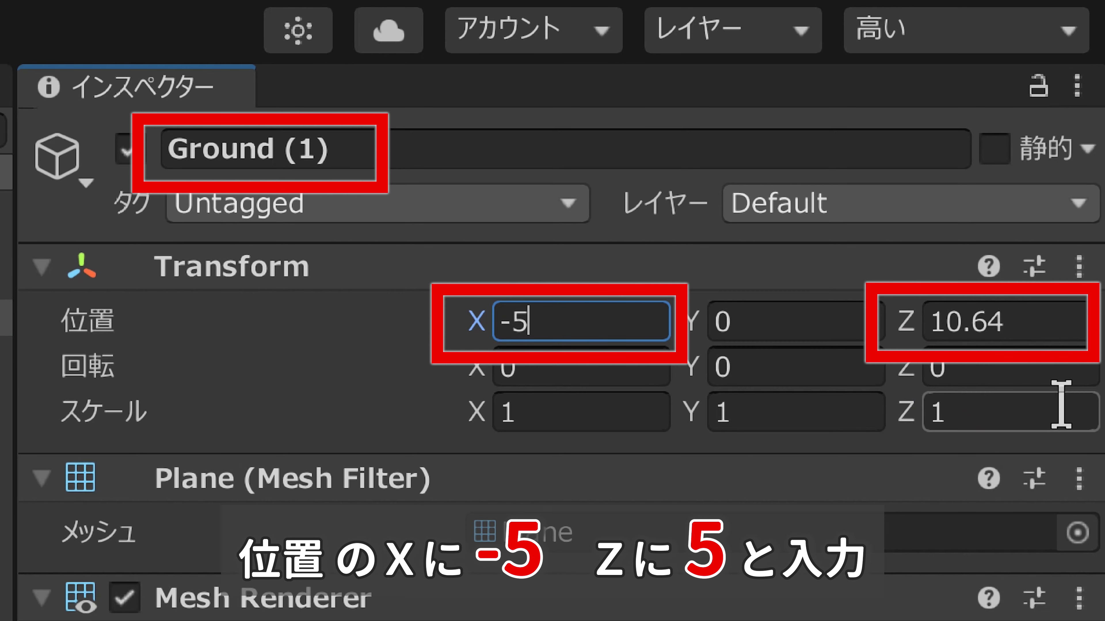
click(1078, 320)
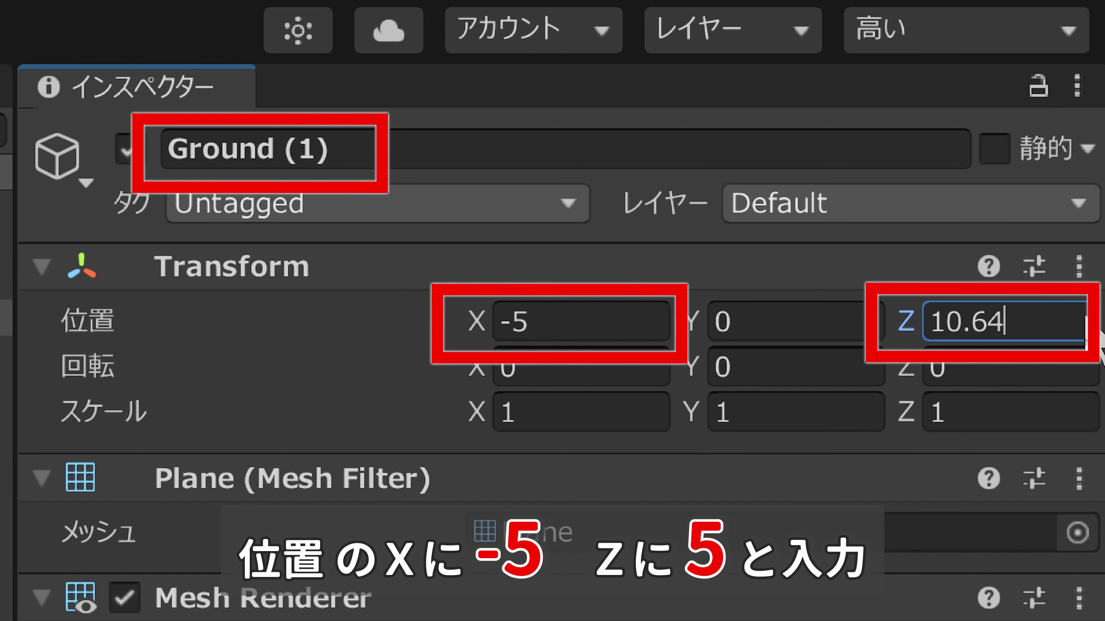
key(BackSpace)
text(5)
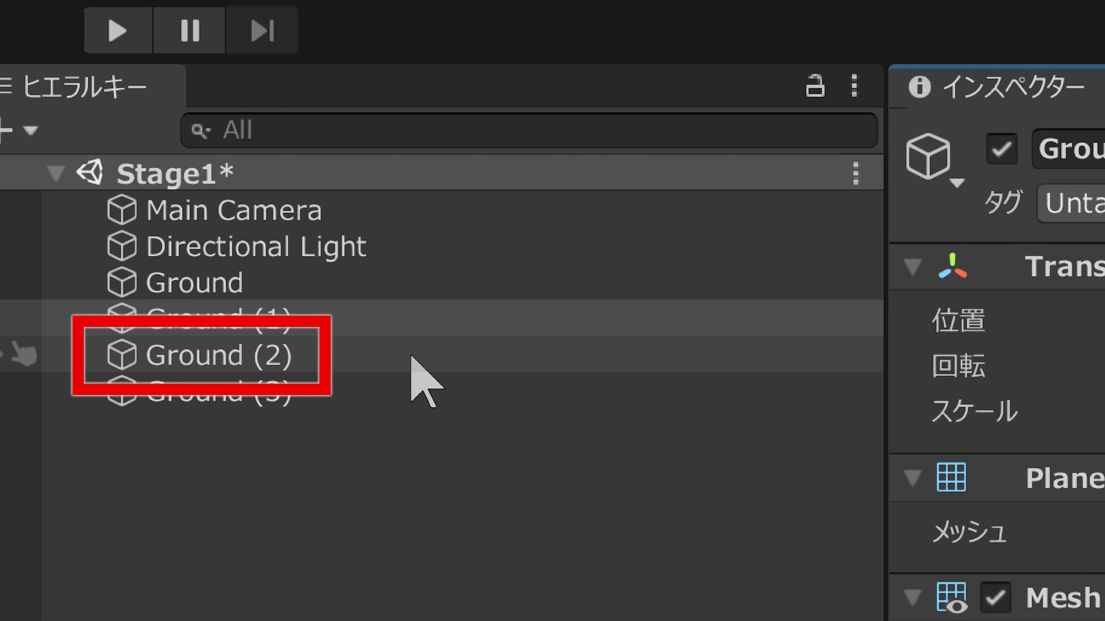
click(411, 356)
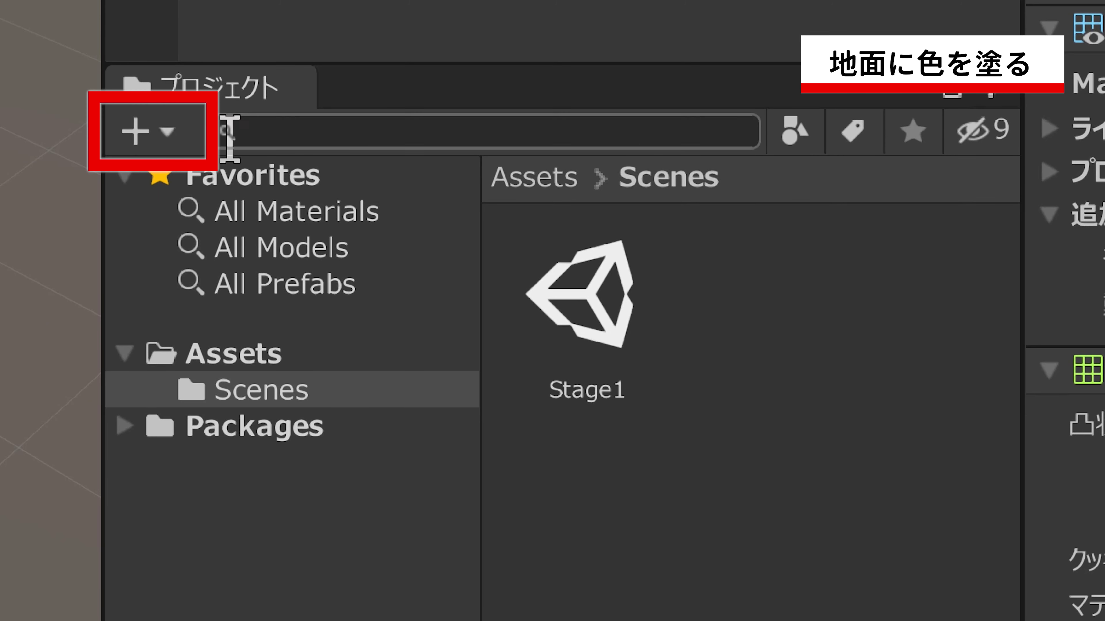
- Create a new Material asset, GroundMaterial, in the Scenes folder of the Project window
click(153, 143)
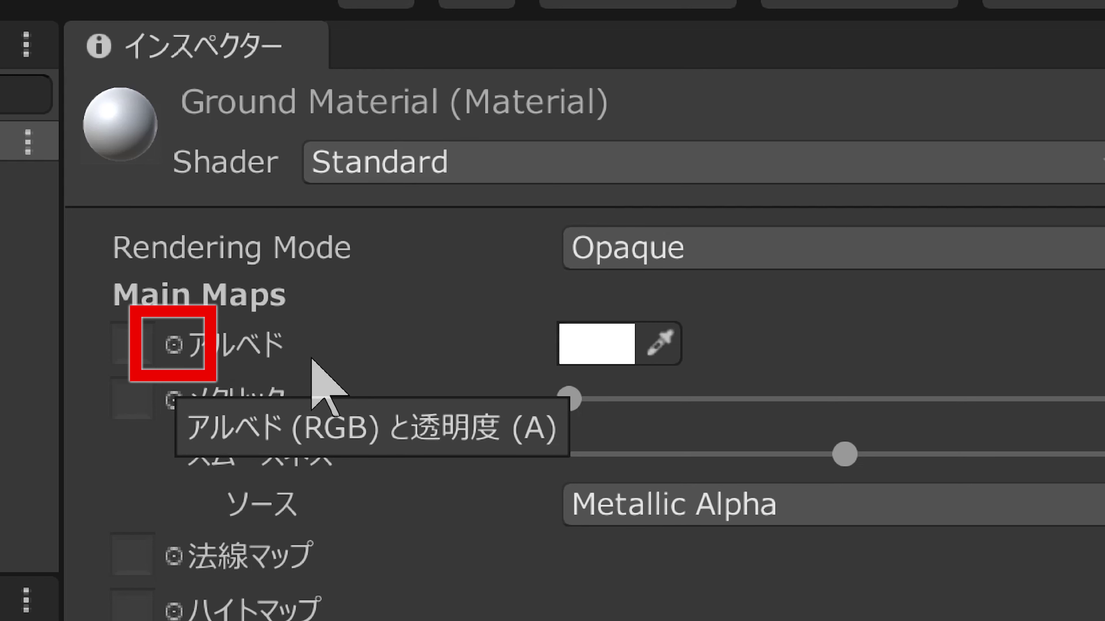
- Open GroundMaterial's Albedo picker to choose a green colour
click(174, 345)
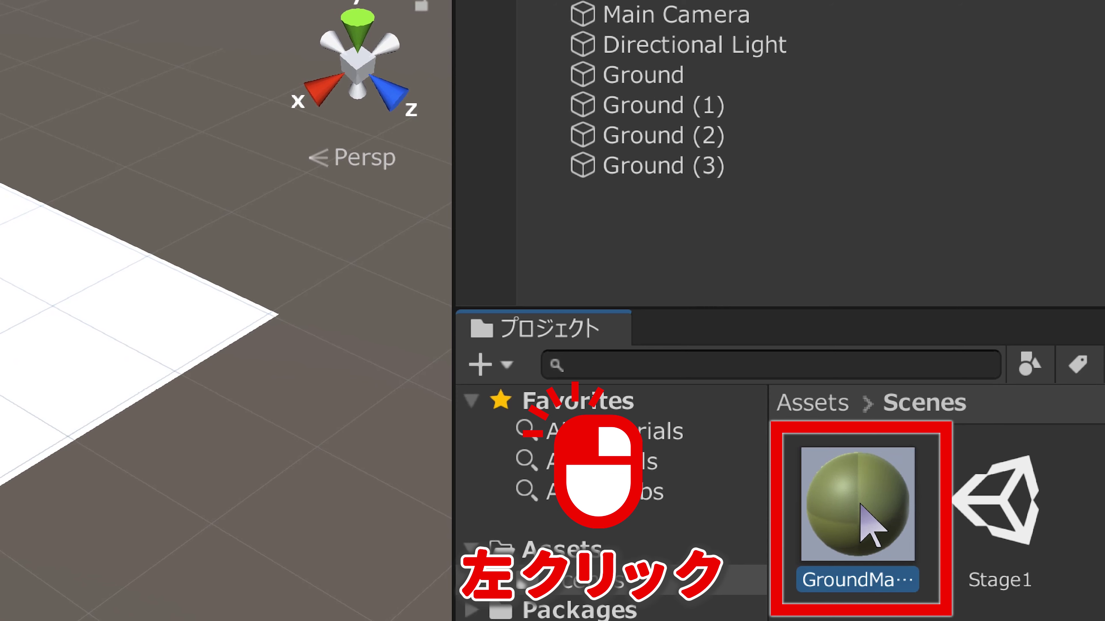
- Drag GroundMaterial from the Project window onto the Ground tile in the Hierarchy
mouse_move(861, 505)
mouse_down()
mouse_move(780, 142)
mouse_move(731, 72)
mouse_up()
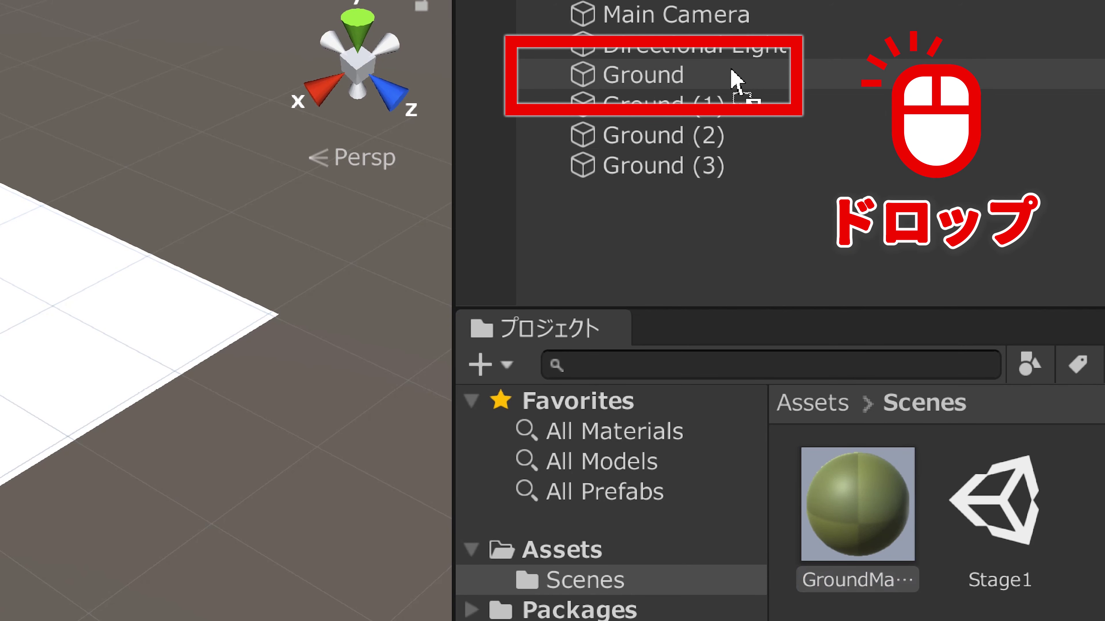
drag(732, 72, 732, 74)
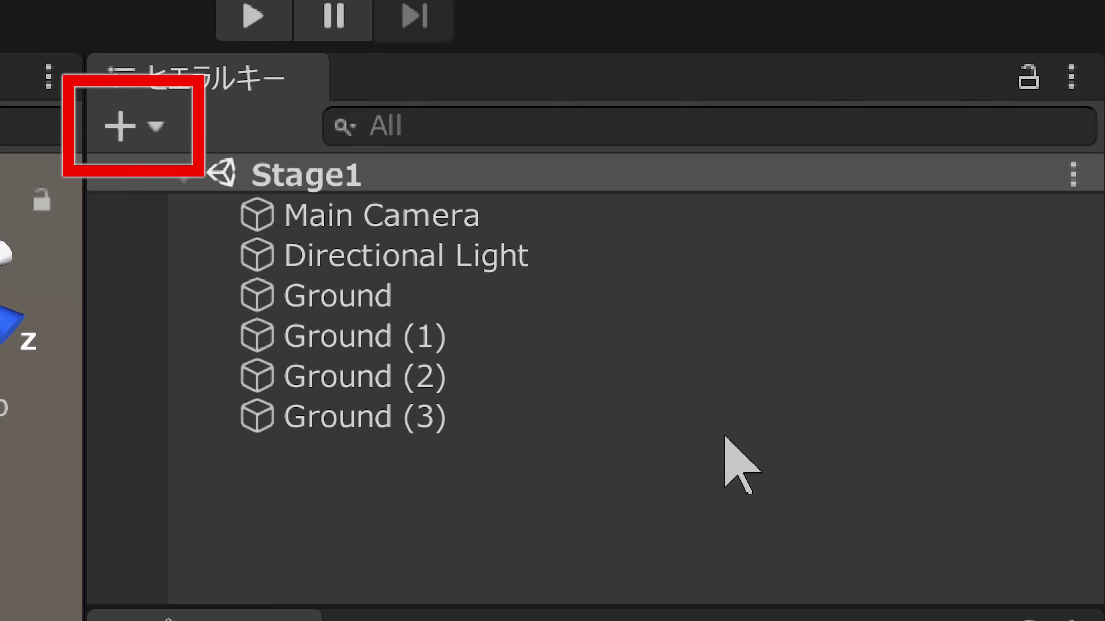
- Add a 3D Object > Cube from the Hierarchy's create menu
click(144, 117)
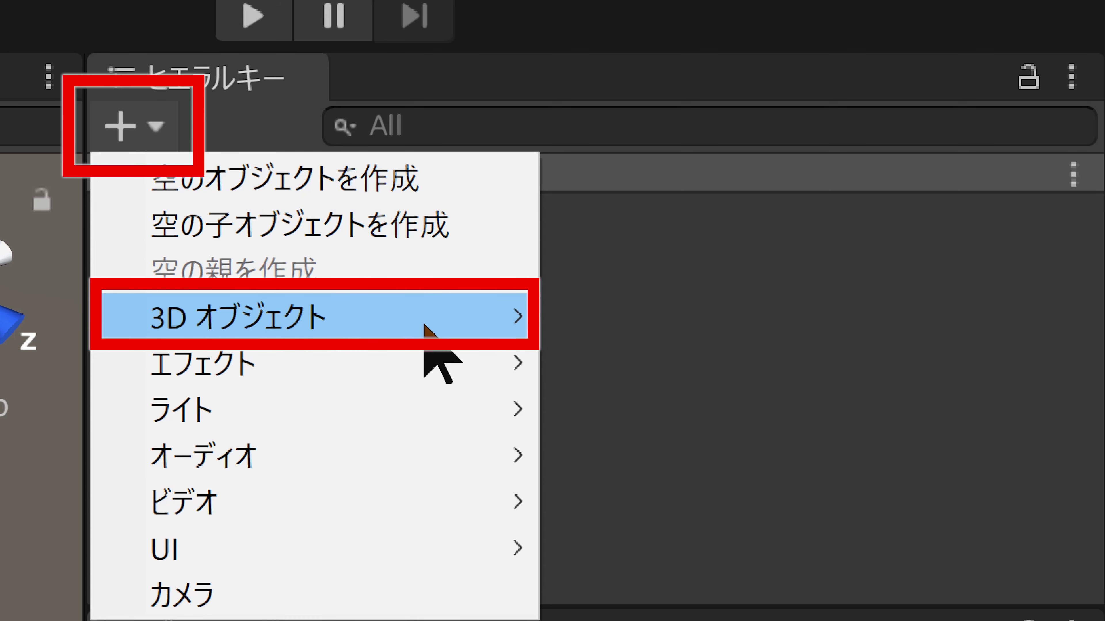
mouse_move(424, 326)
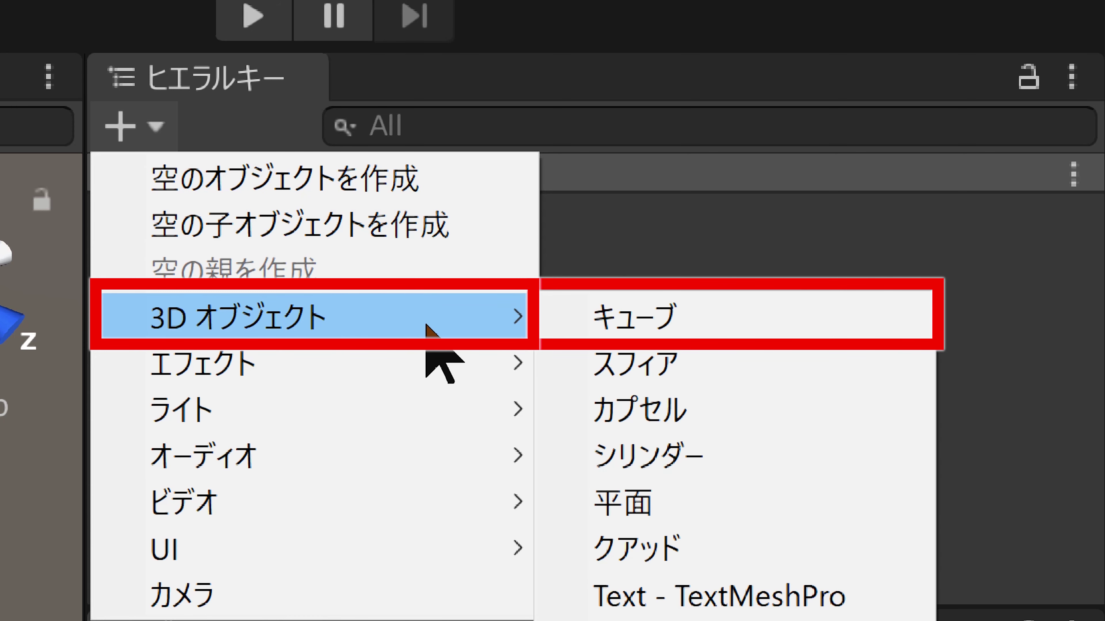
click(755, 327)
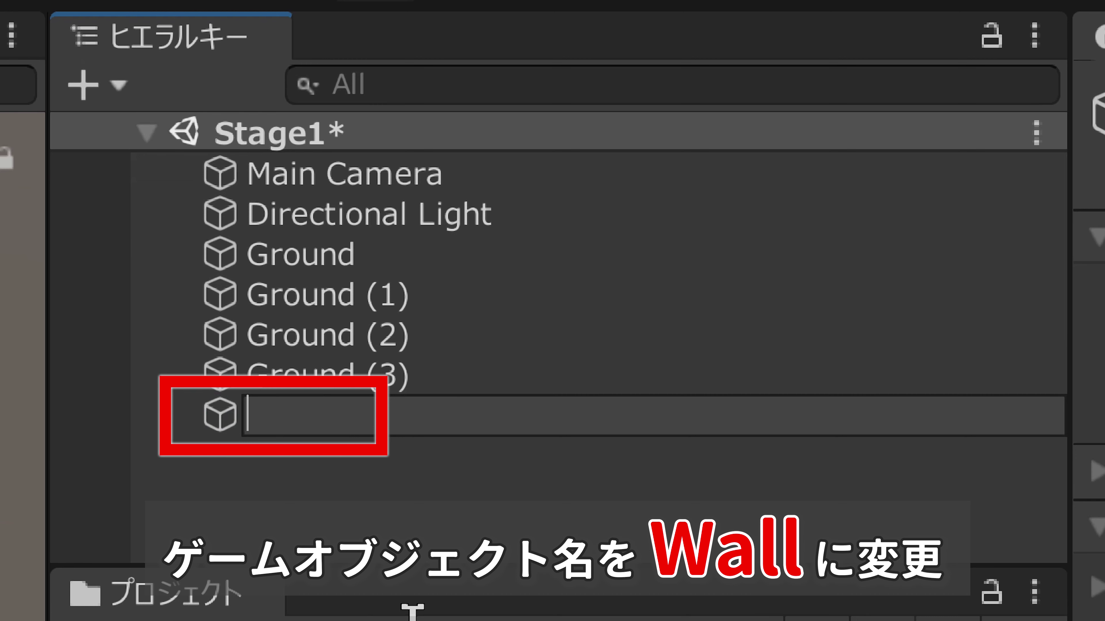
- Rename the new cube to 'Wall'
text(Wall)
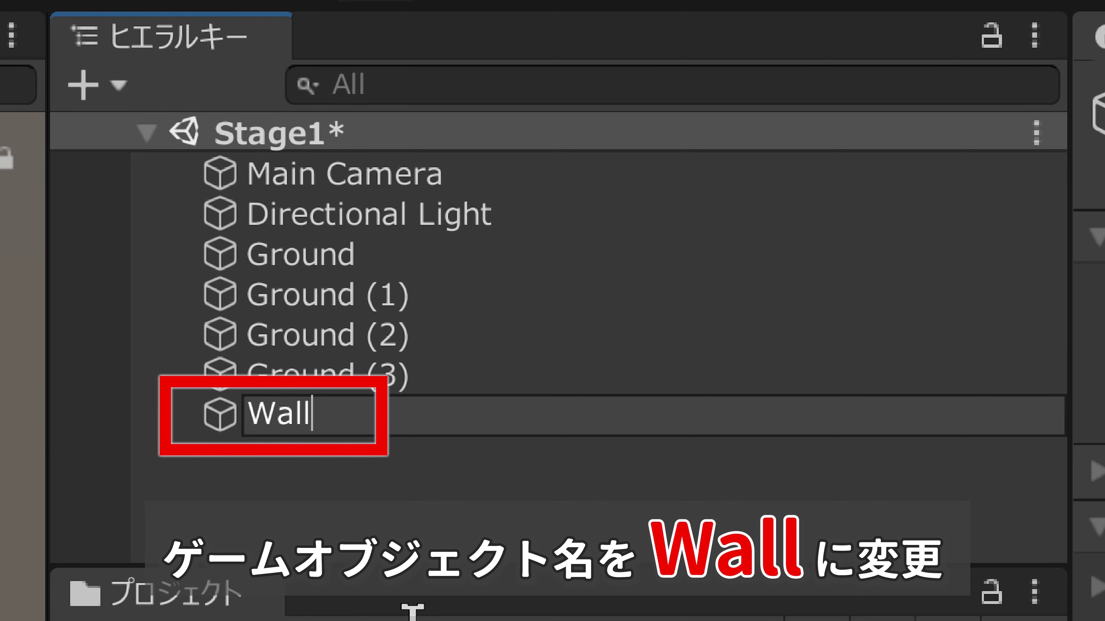
key(Return)
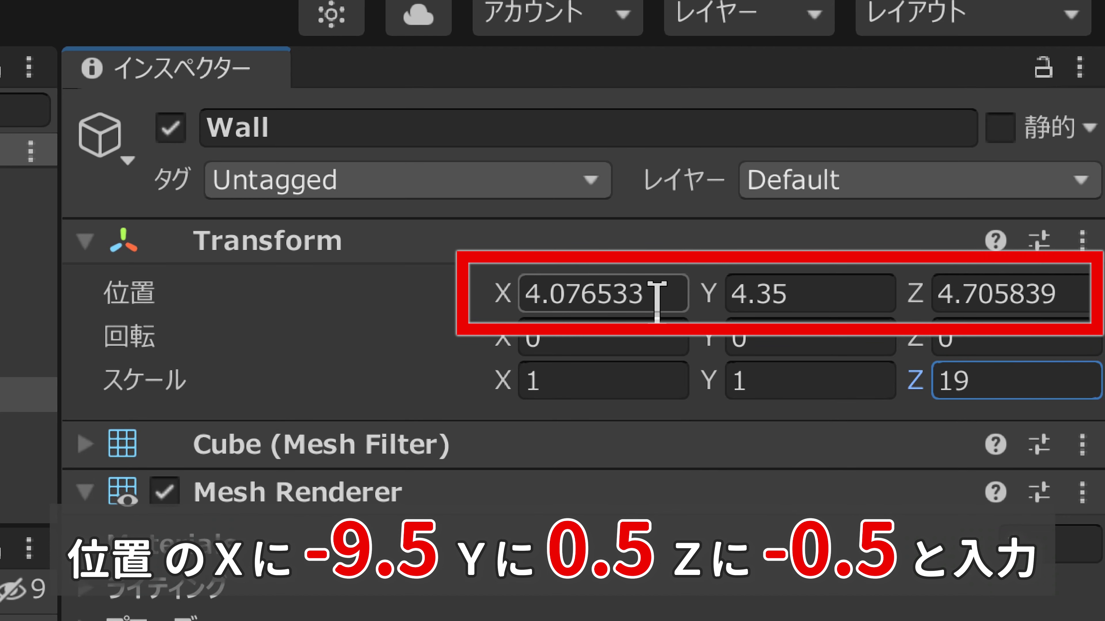
- Enter the Wall's Transform position as X -9.5, Y 0.5, Z -0.5
click(657, 300)
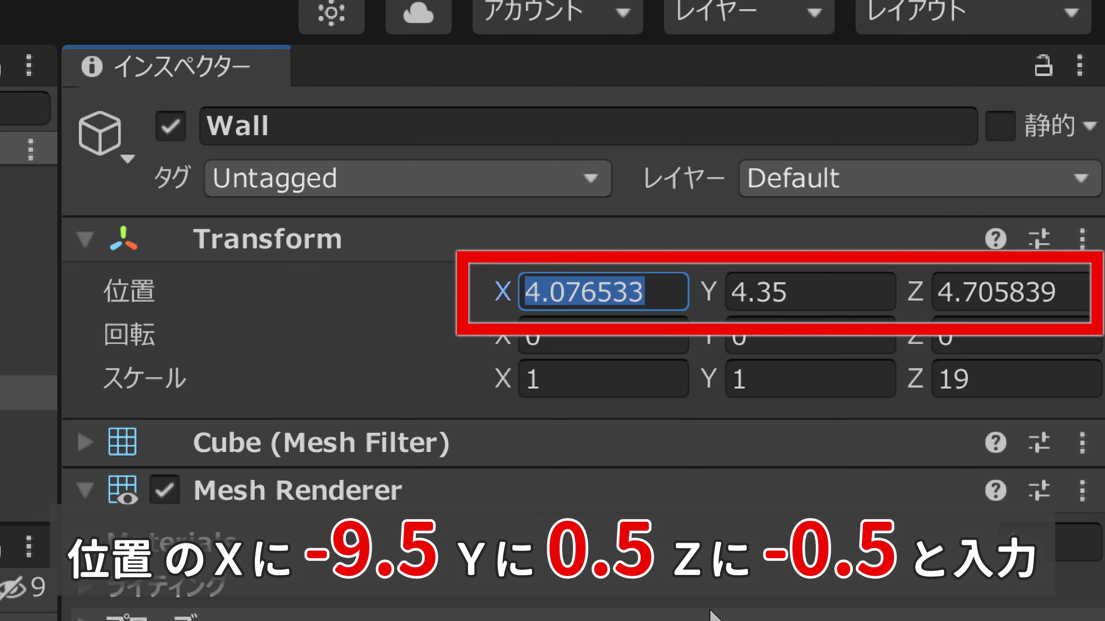
text(-9.5)
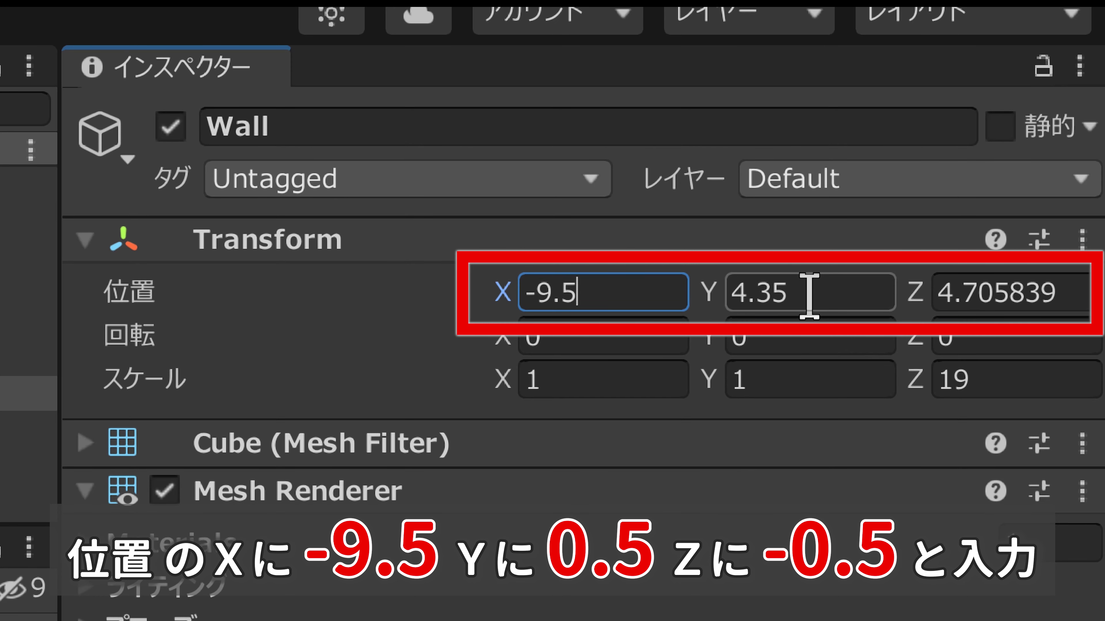
click(809, 296)
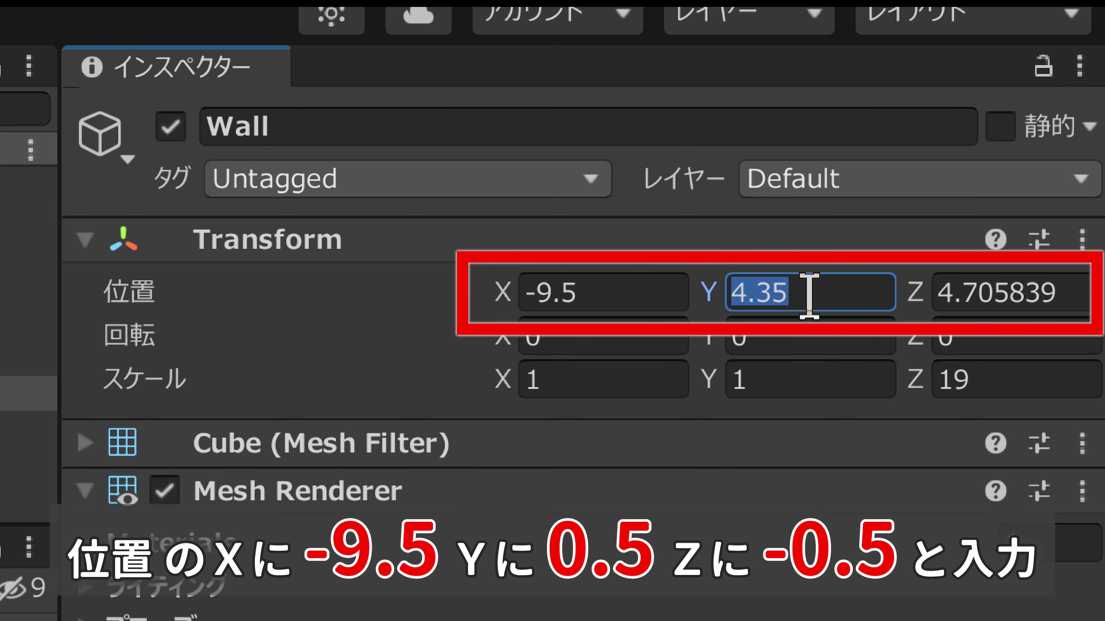
key(BackSpace)
text(0.5)
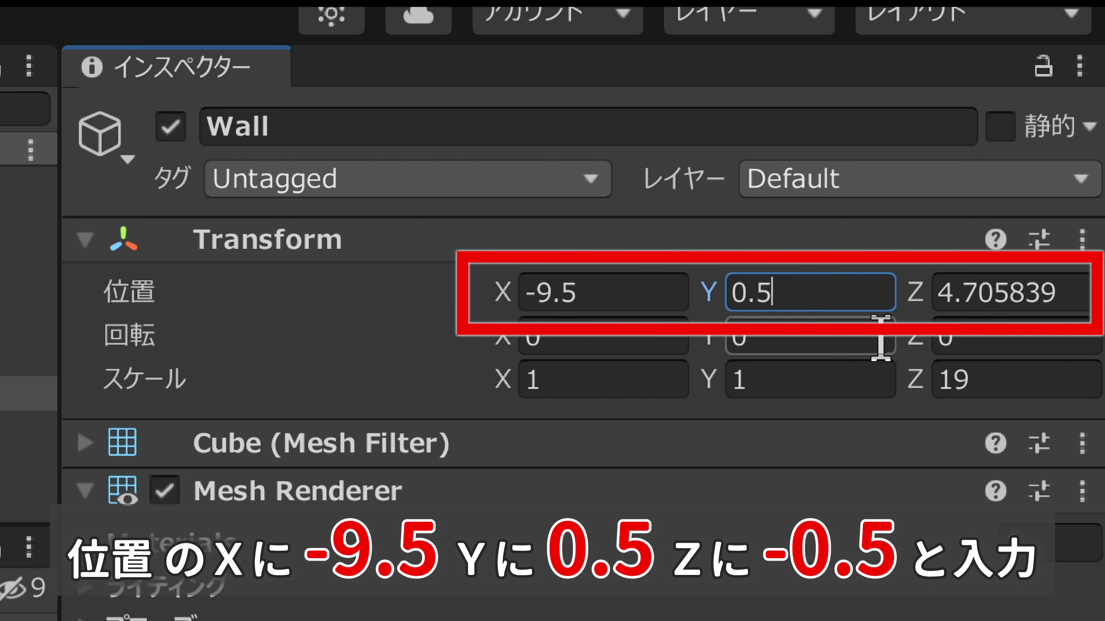
click(1082, 286)
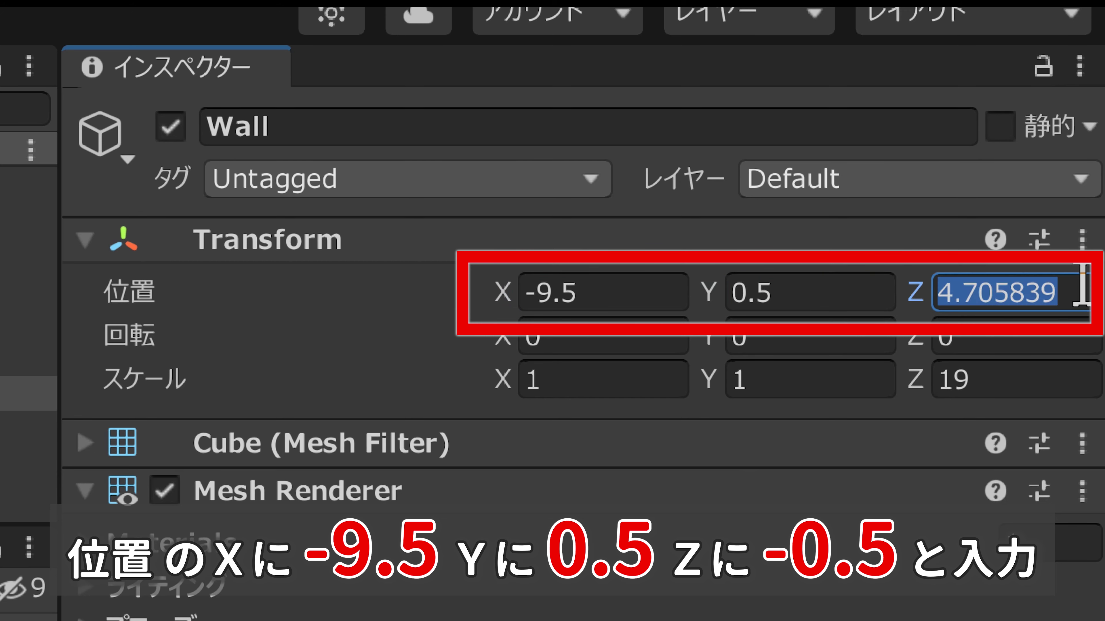
text(-0.5)
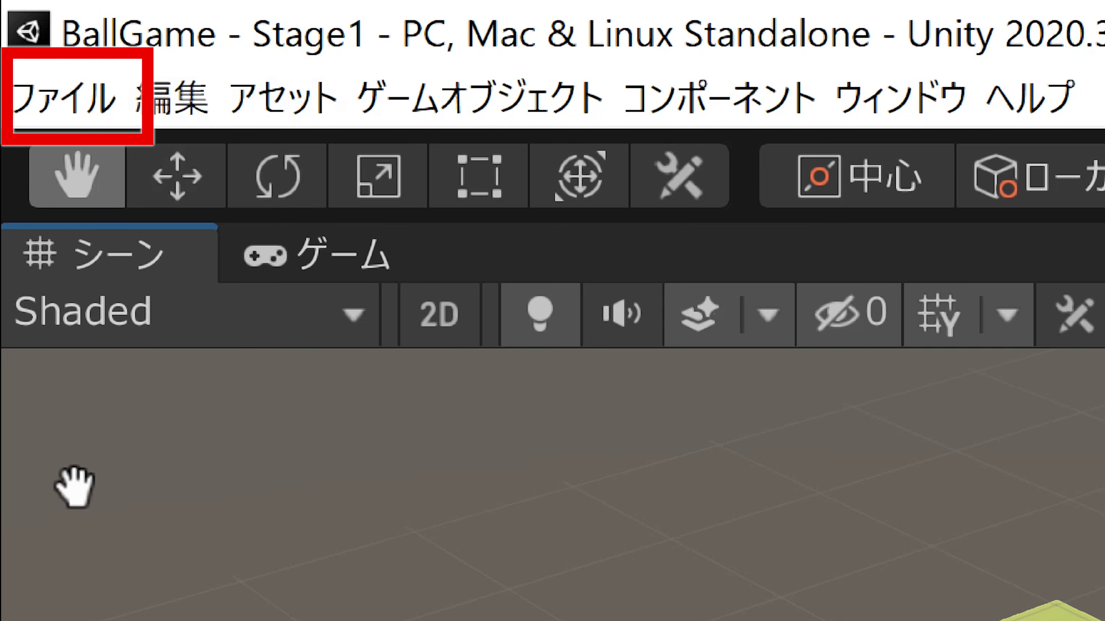
- Save the Stage1 scene with File > Save
click(63, 96)
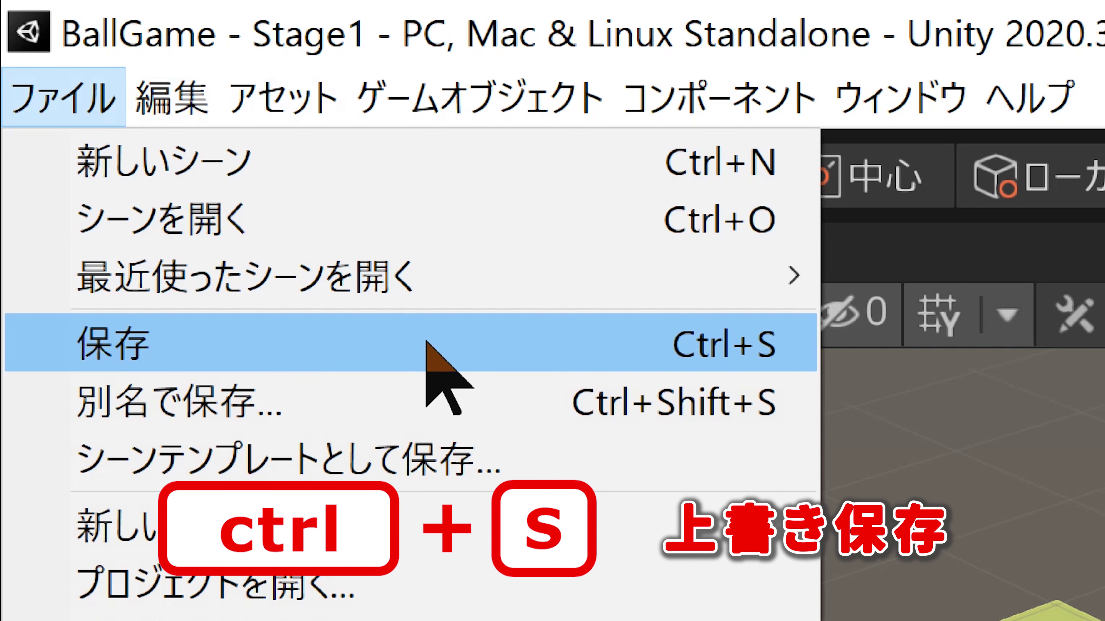
click(426, 344)
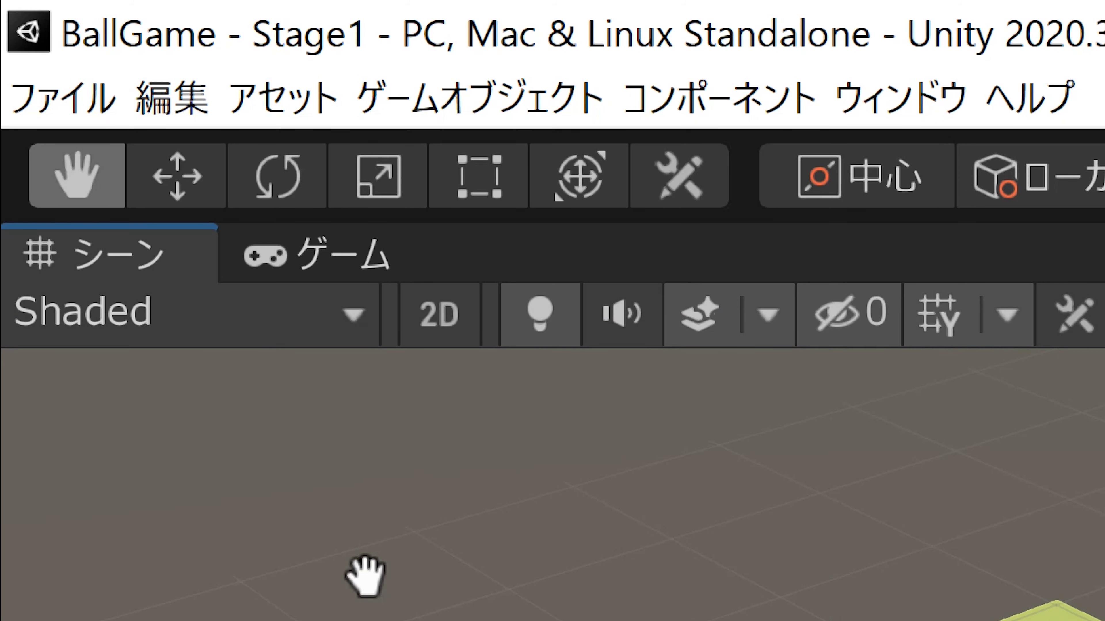